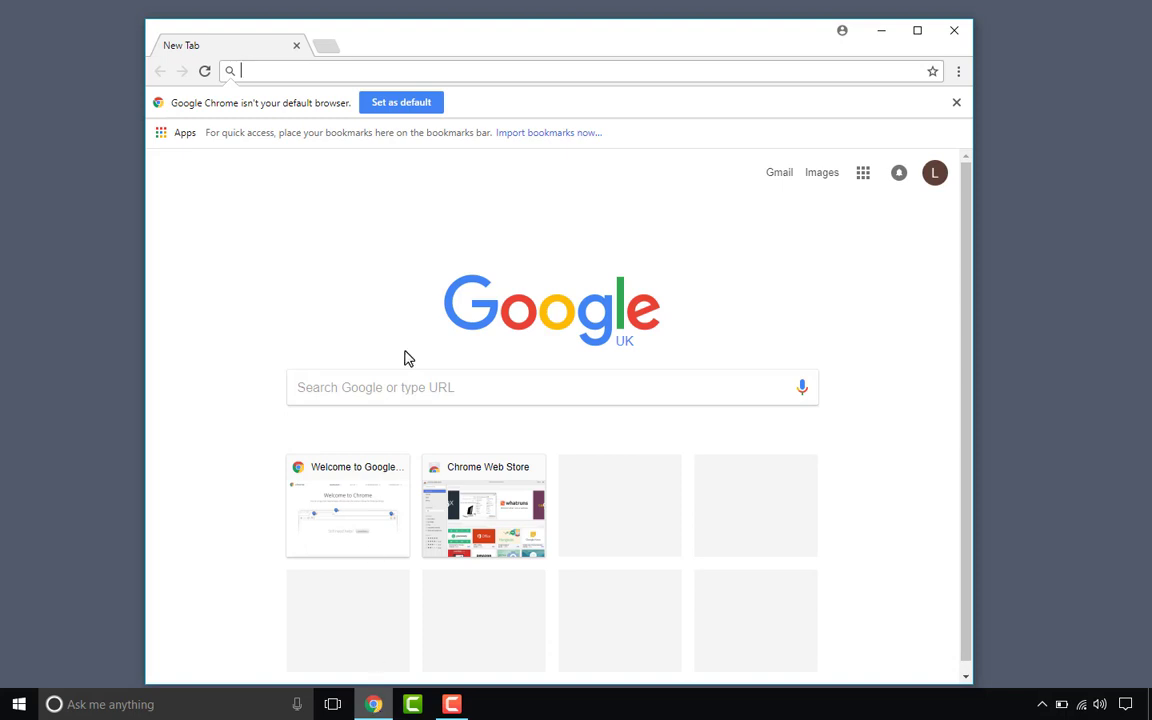
Step: Change the Windows default web browser from Microsoft Edge to Google Chrome, then close Settings
click(409, 103)
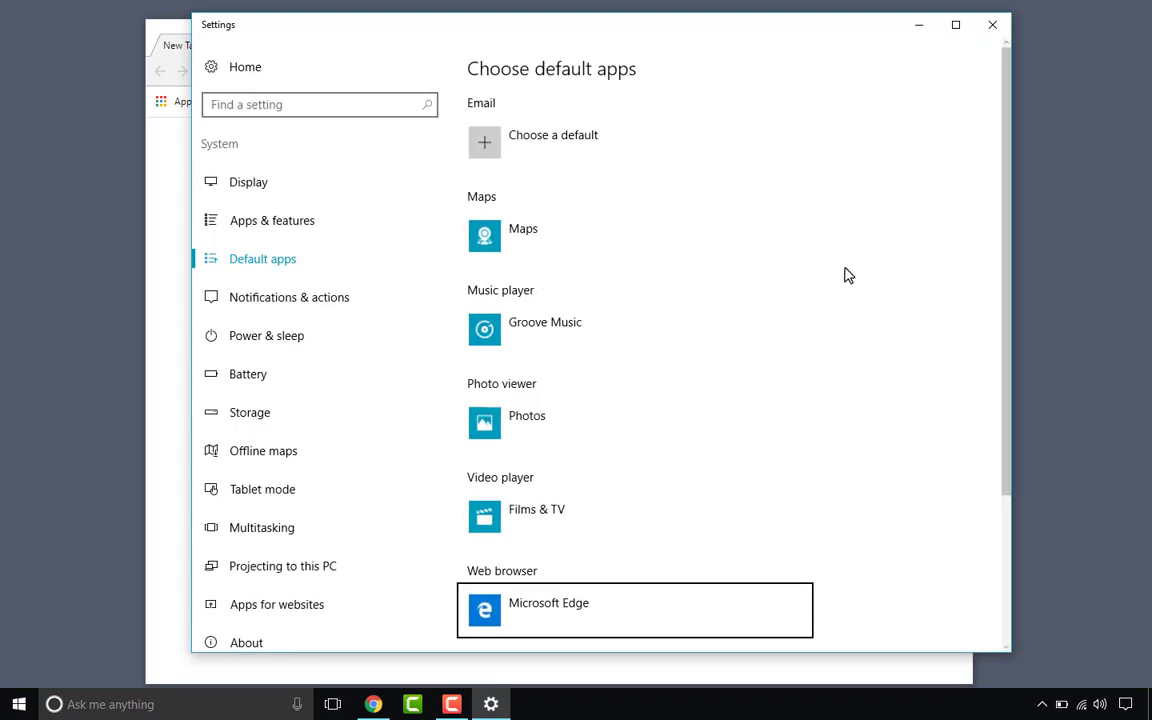
scroll(845, 275, down, 3)
scroll(845, 275, down, 1)
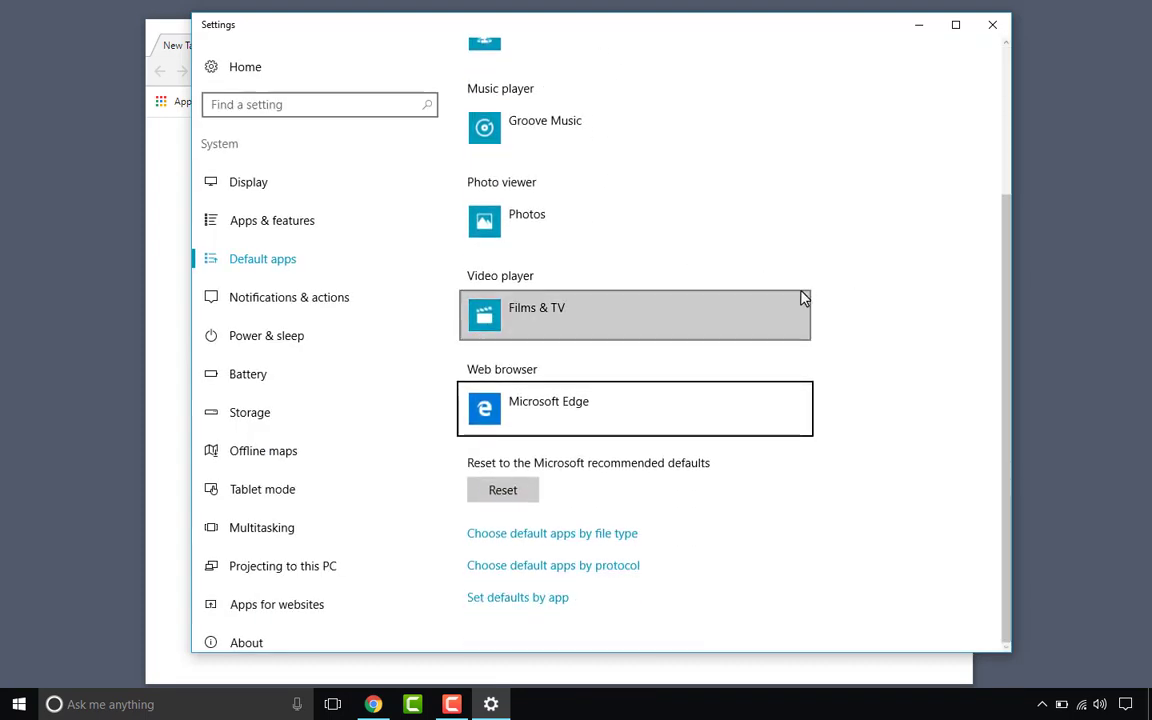
click(531, 419)
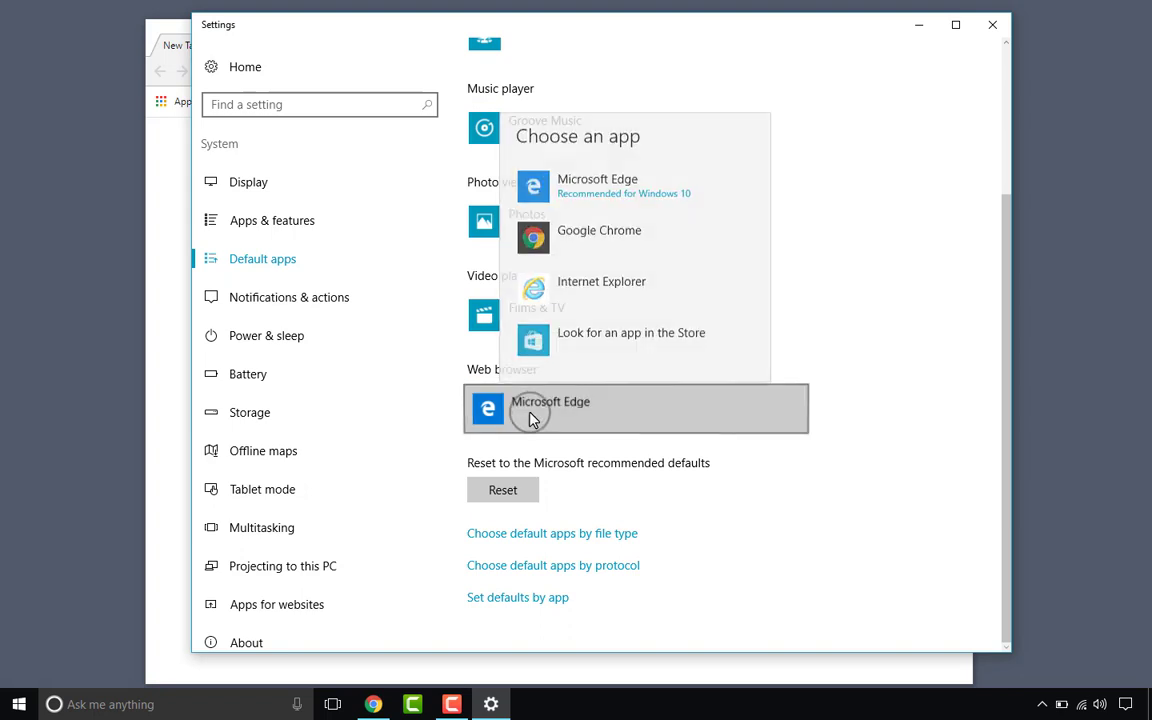
click(599, 256)
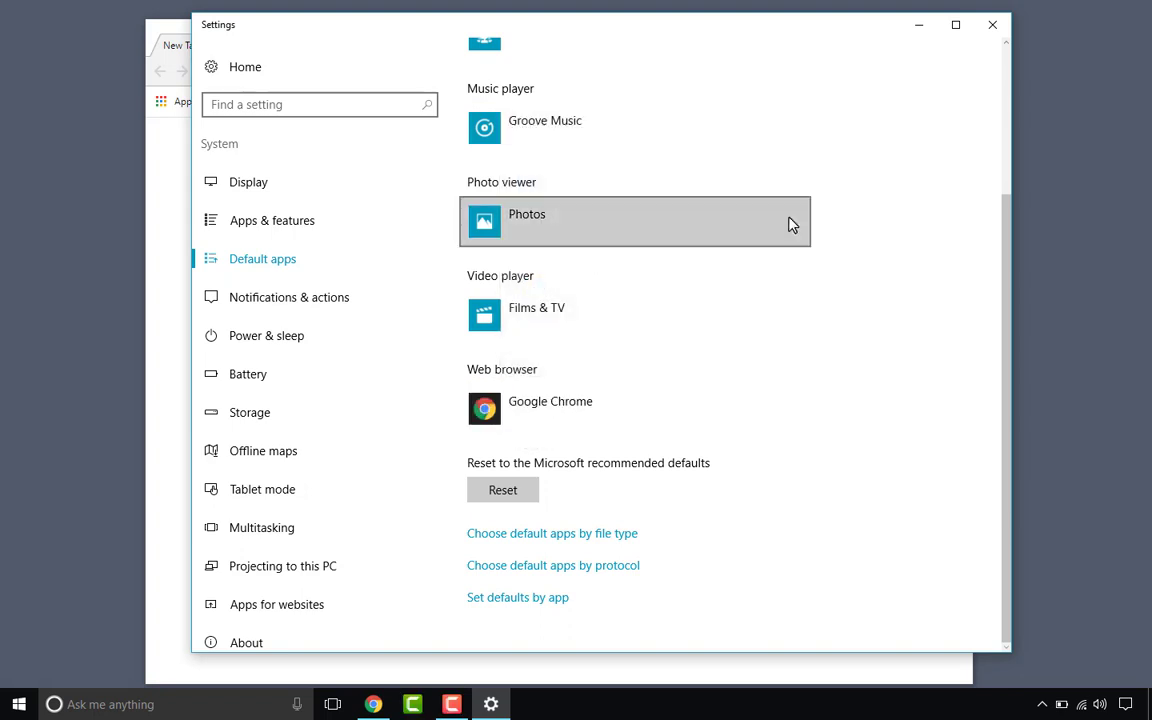
click(993, 37)
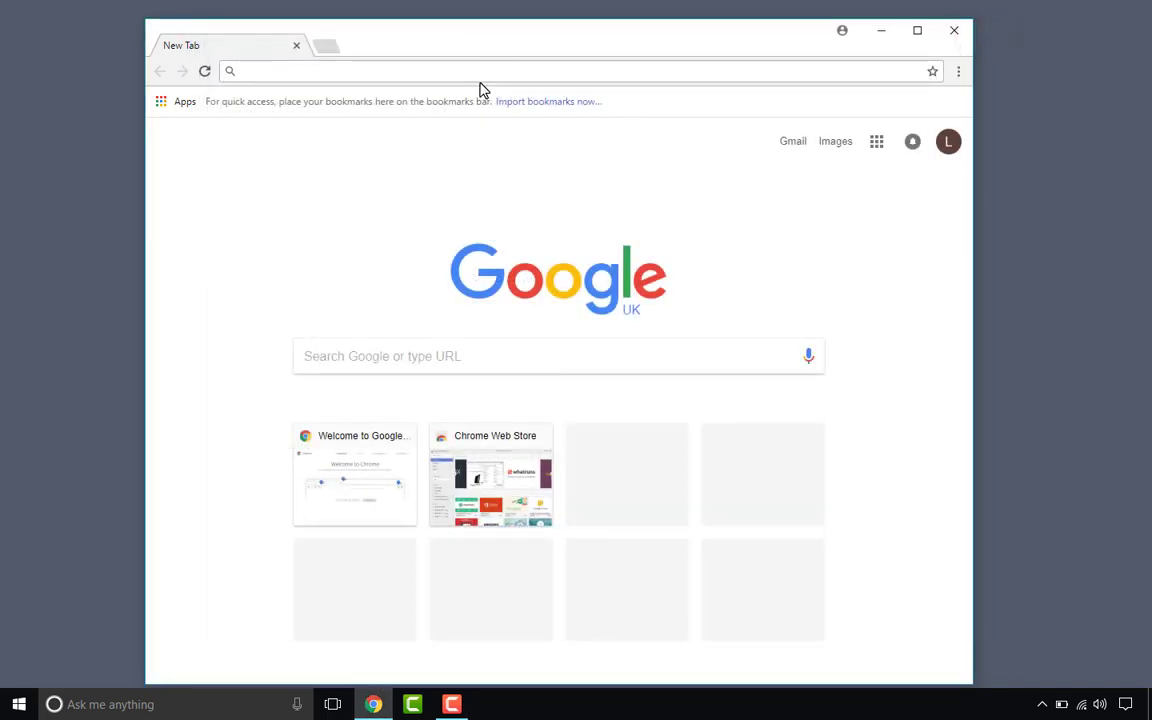
Step: Google 'qlik sense desktop download' and open the 'Download Qlik Sense - USA' result
text(qlik)
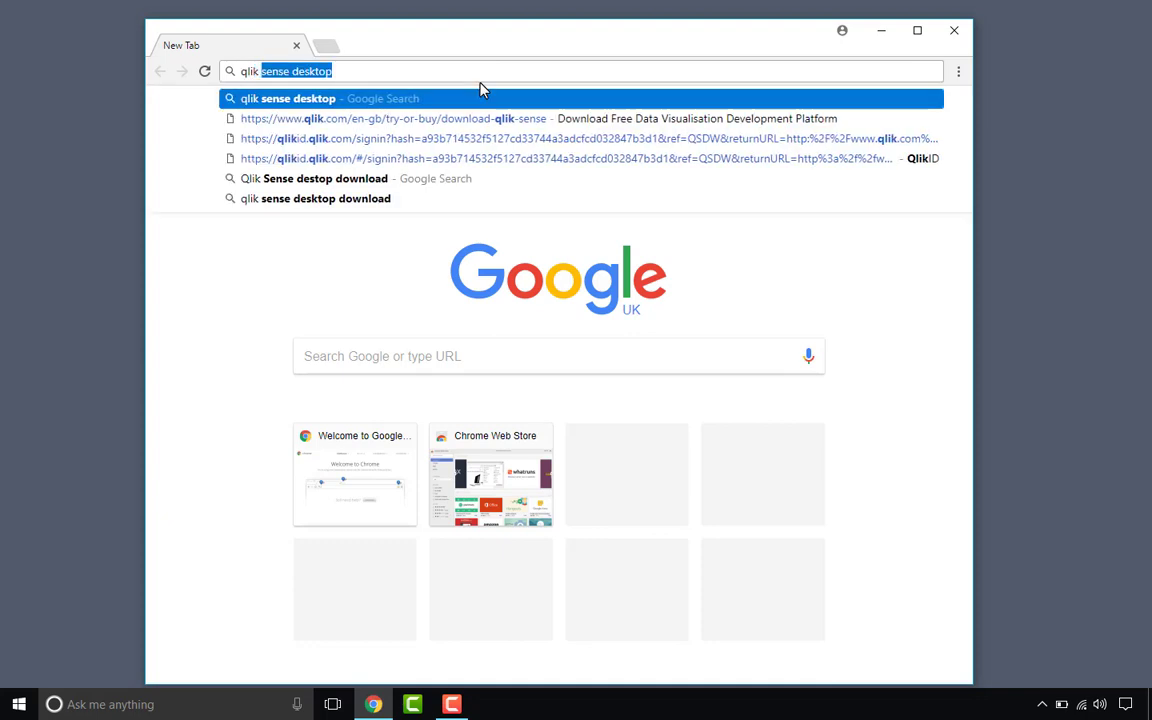
text( sense desktop)
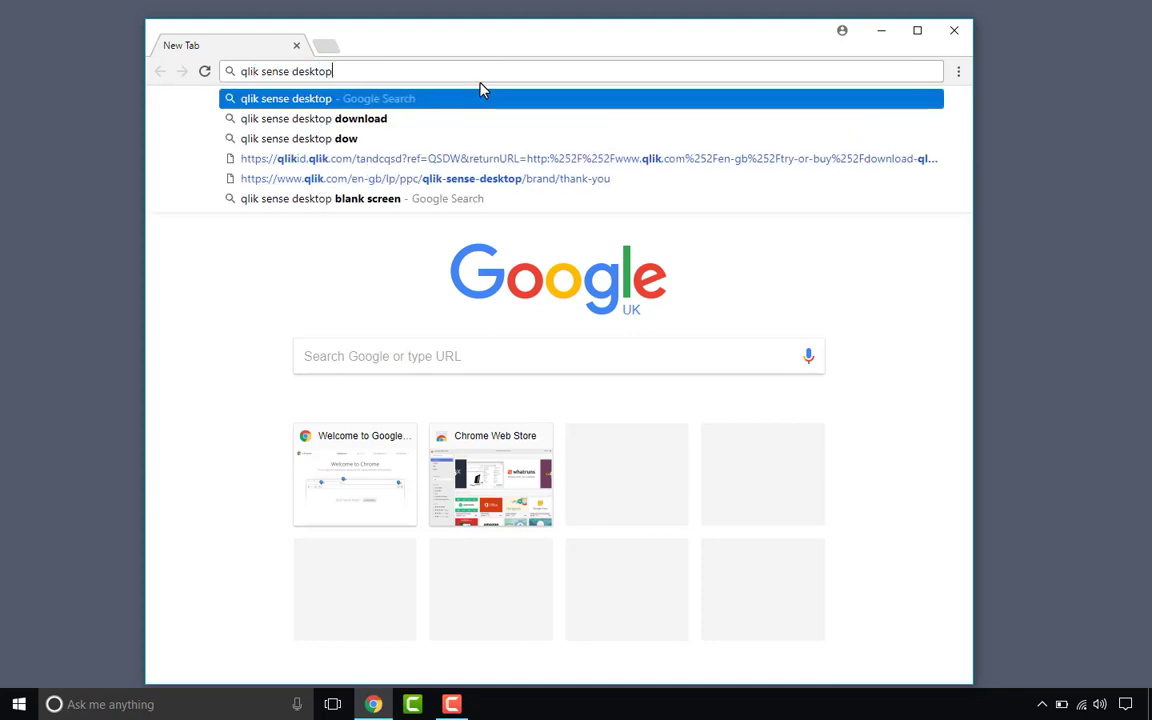
key(Down)
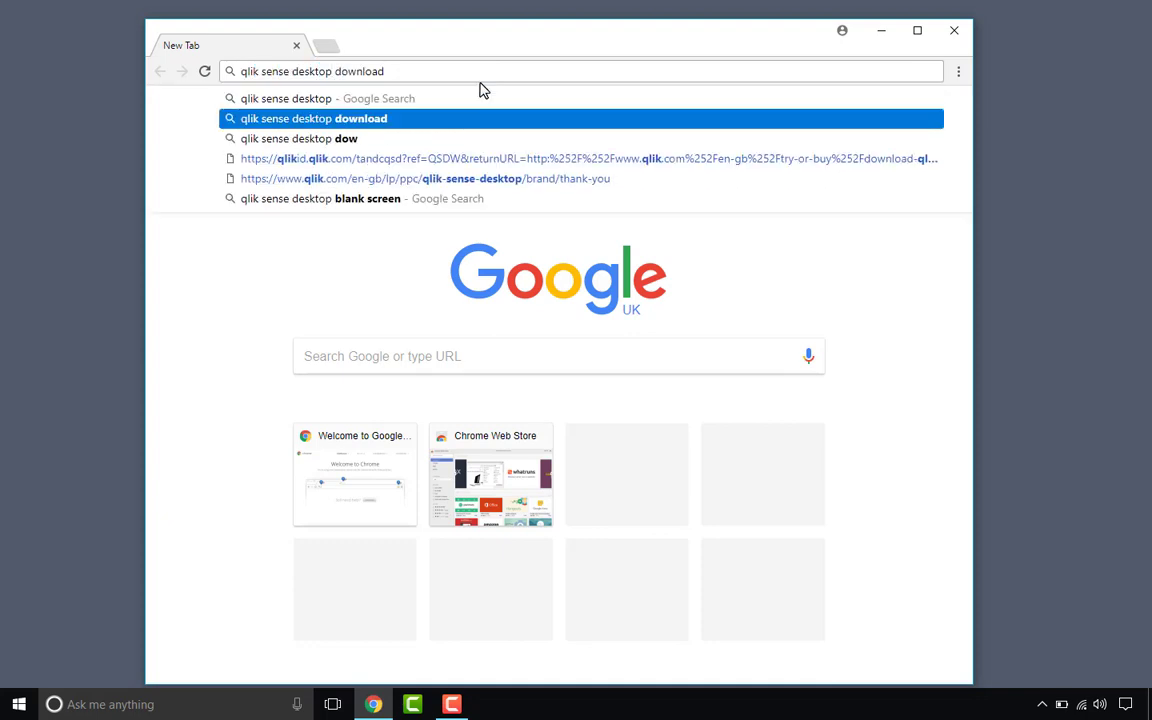
key(Return)
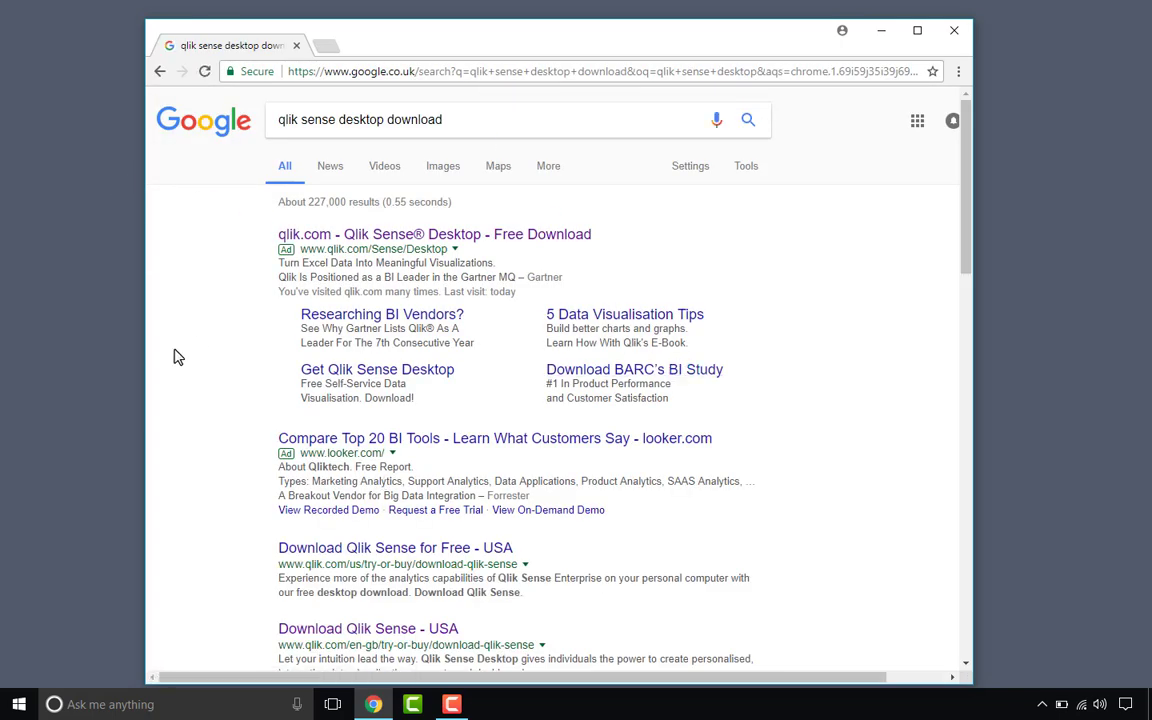
scroll(174, 357, down, 2)
scroll(174, 357, down, 2)
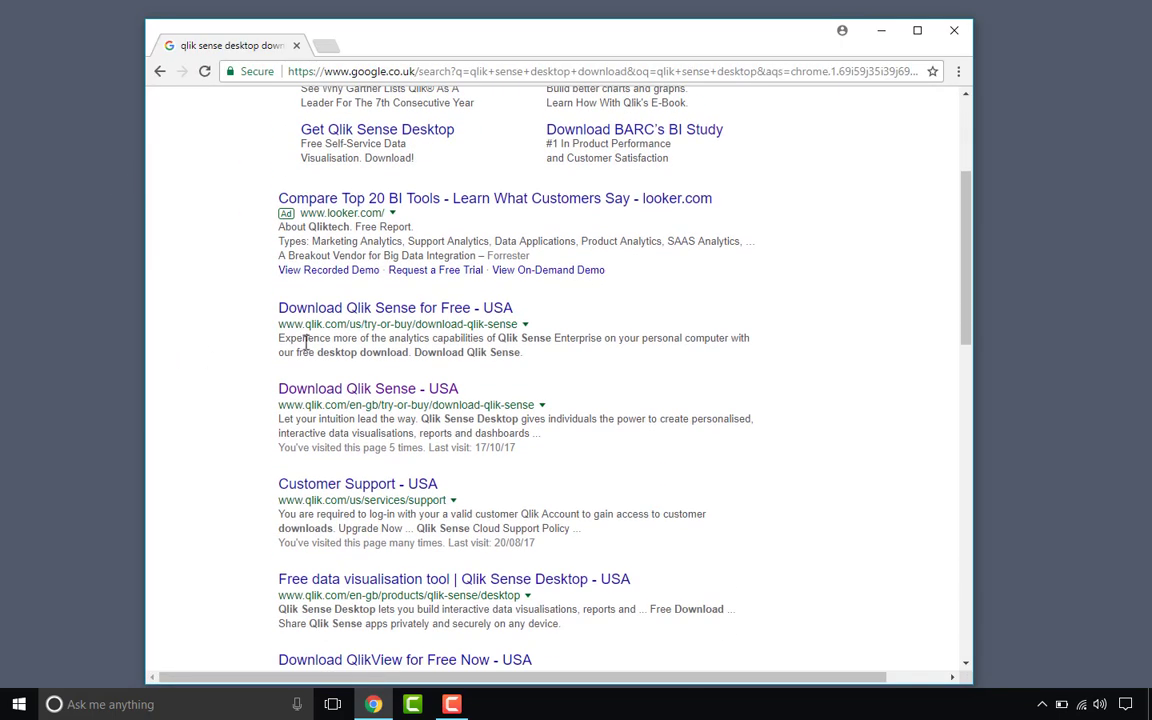
click(389, 390)
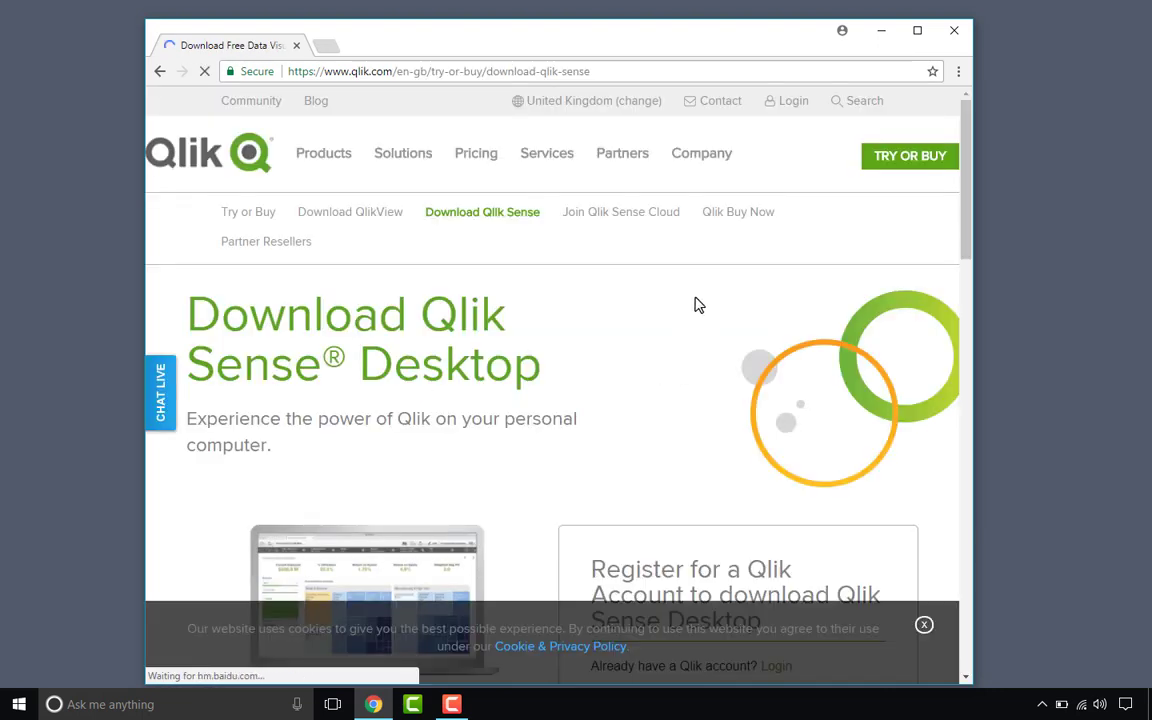
Step: Scroll through the Qlik Sense Desktop registration form to review its required fields
scroll(695, 304, down, 6)
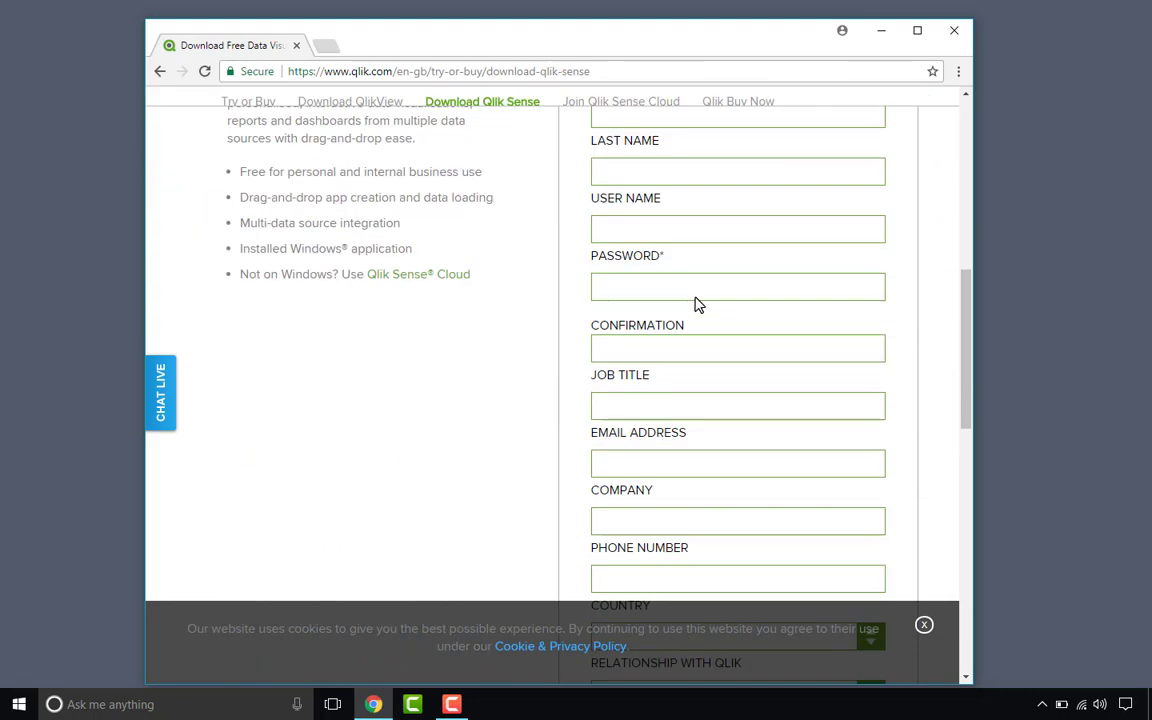
scroll(695, 302, up, 3)
scroll(697, 300, up, 3)
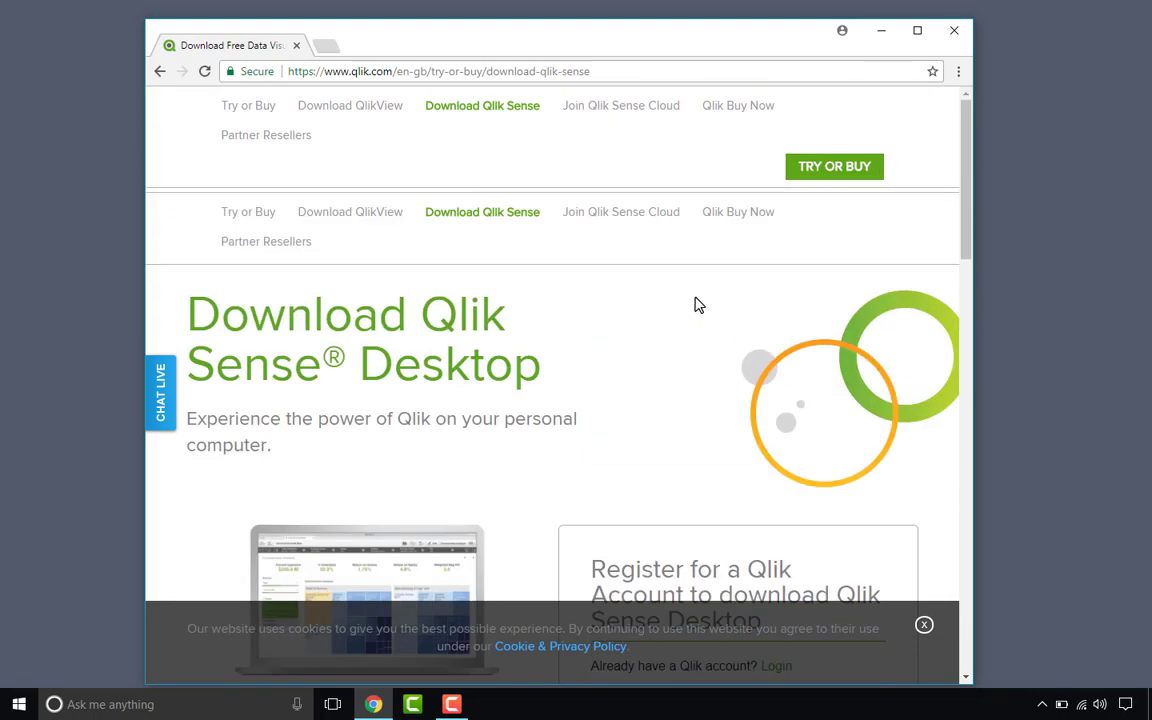
scroll(695, 304, down, 2)
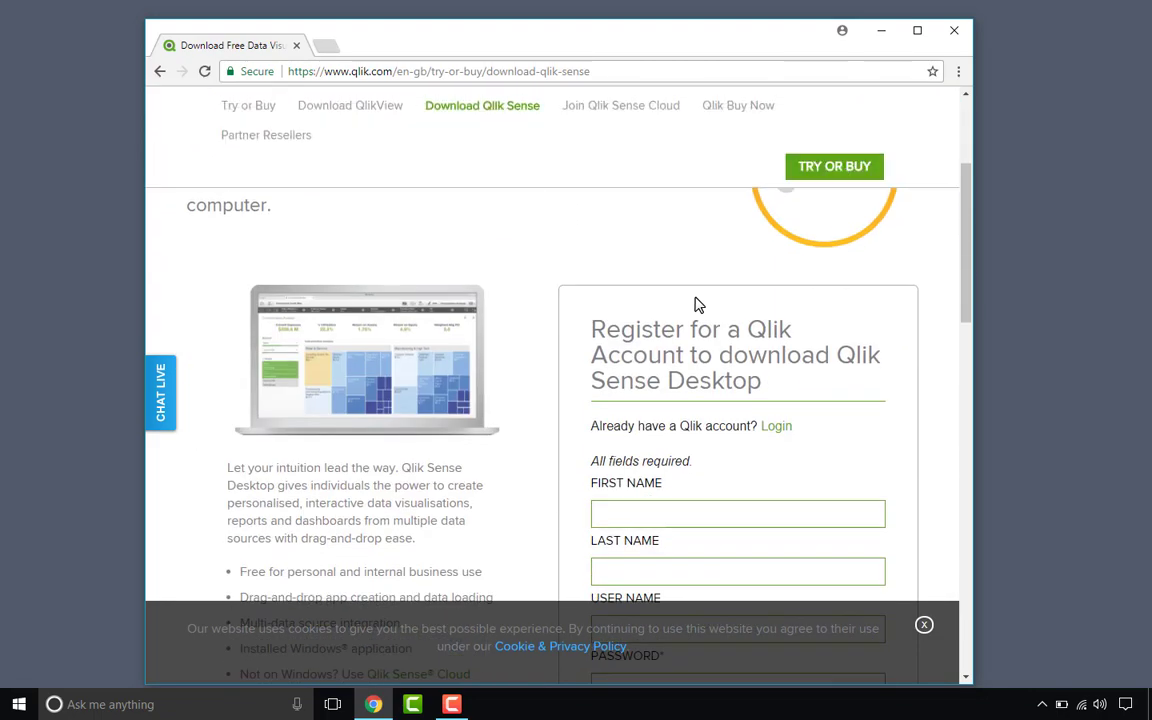
scroll(641, 374, up, 3)
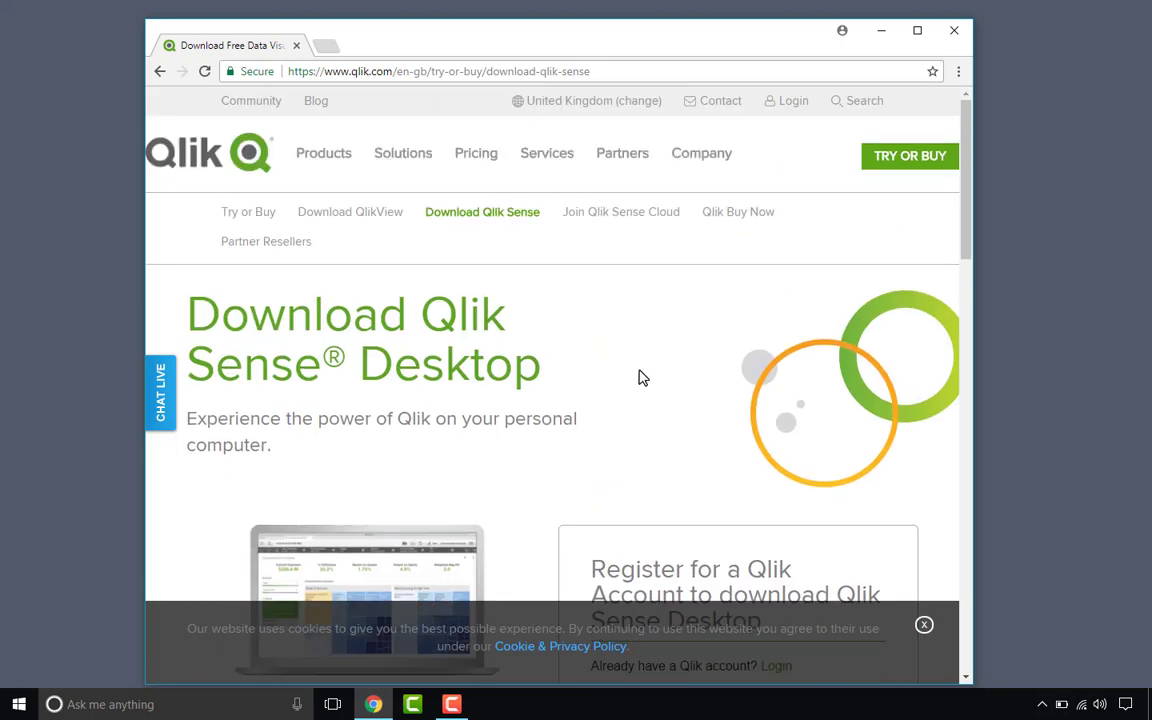
Step: Dismiss the 'Have a question?' chat popup and bring up the Login dropdown
mouse_move(790, 118)
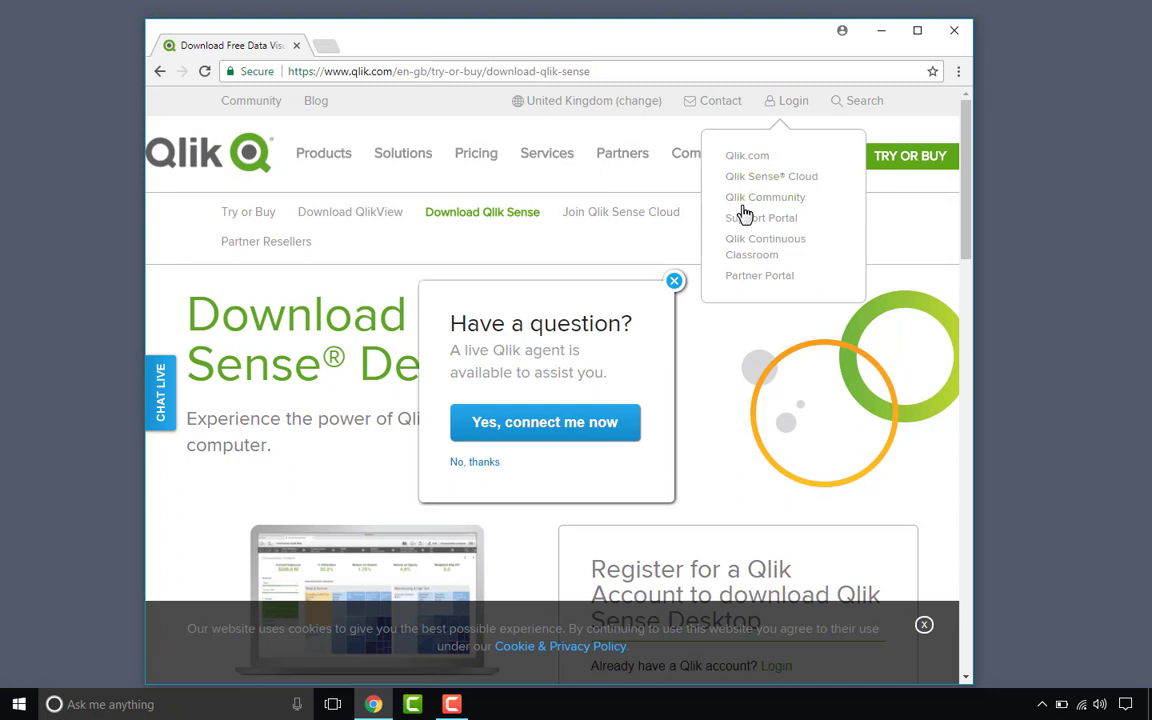
click(674, 280)
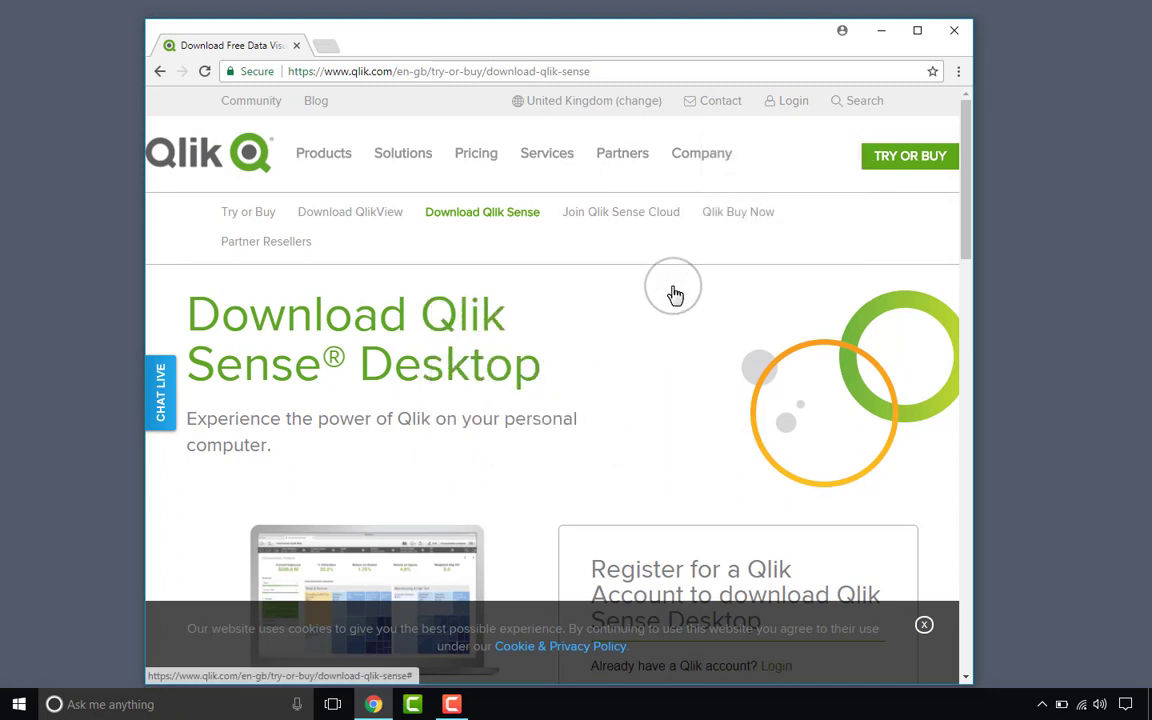
mouse_move(790, 101)
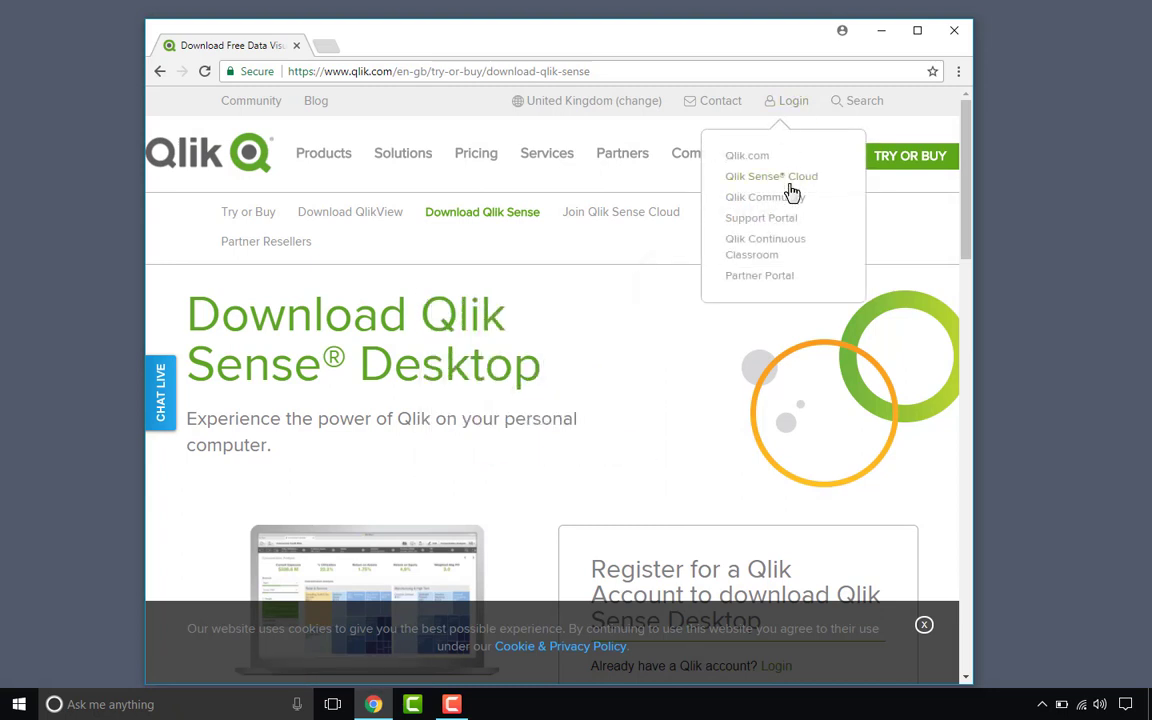
Step: Sign in with the Qlik account e-mail and accept the Qlik Sense Desktop licence to start the download
click(786, 100)
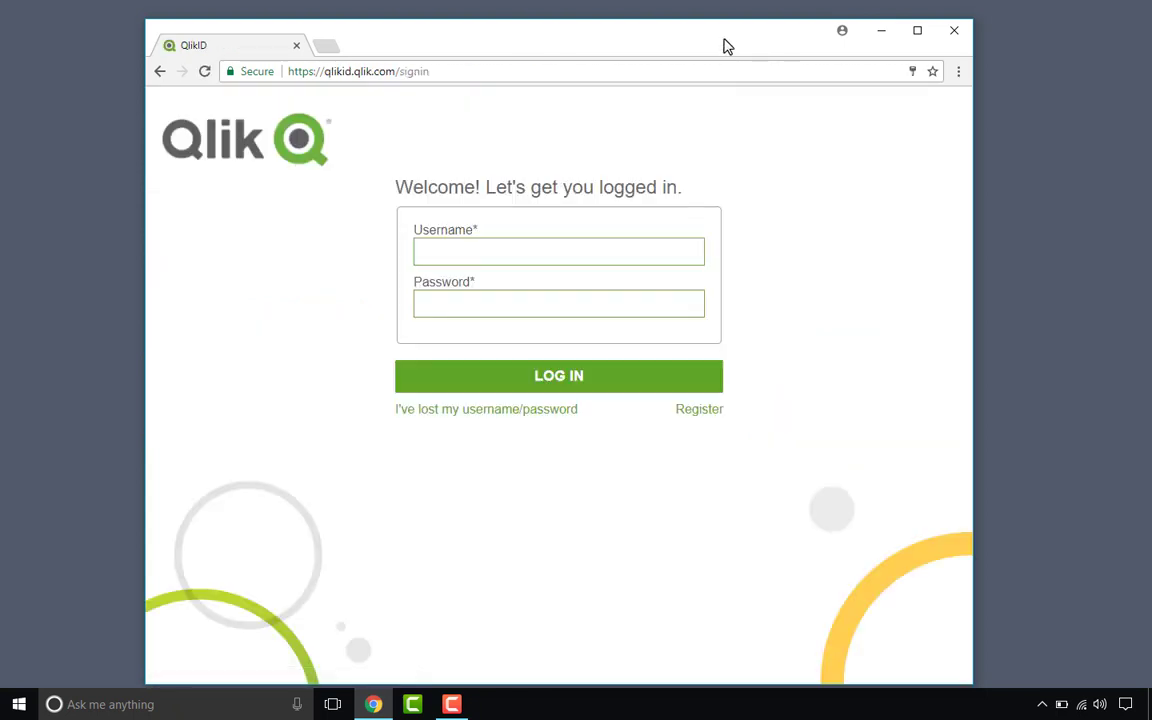
click(479, 252)
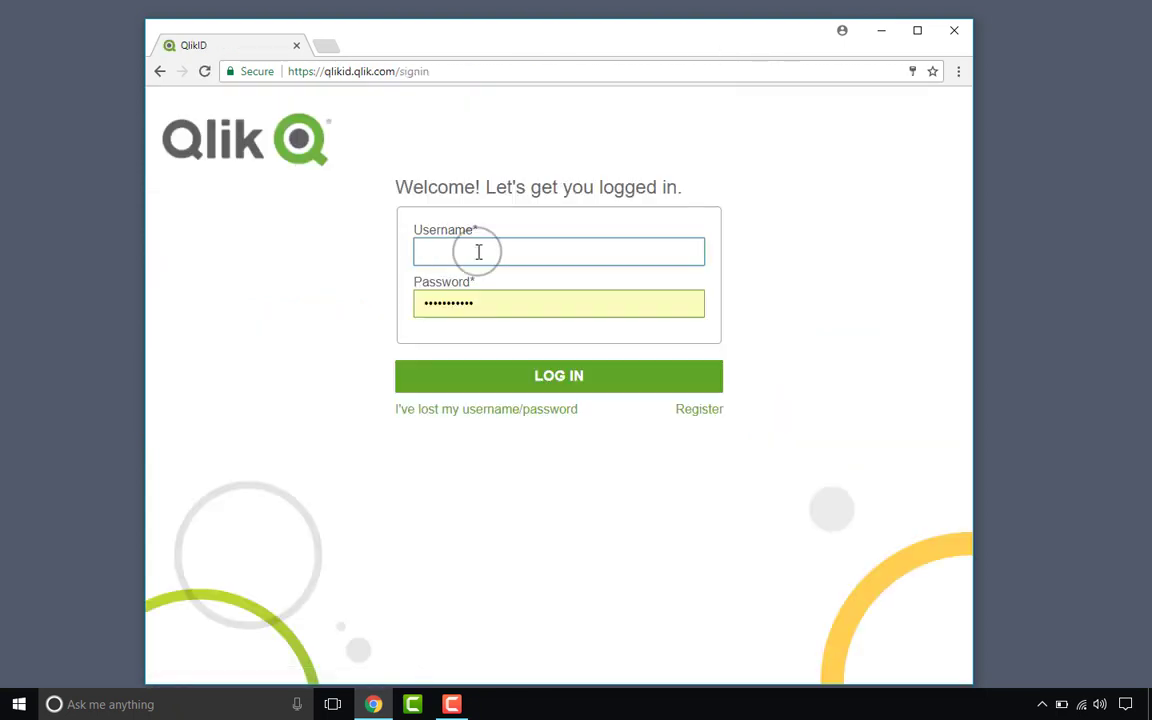
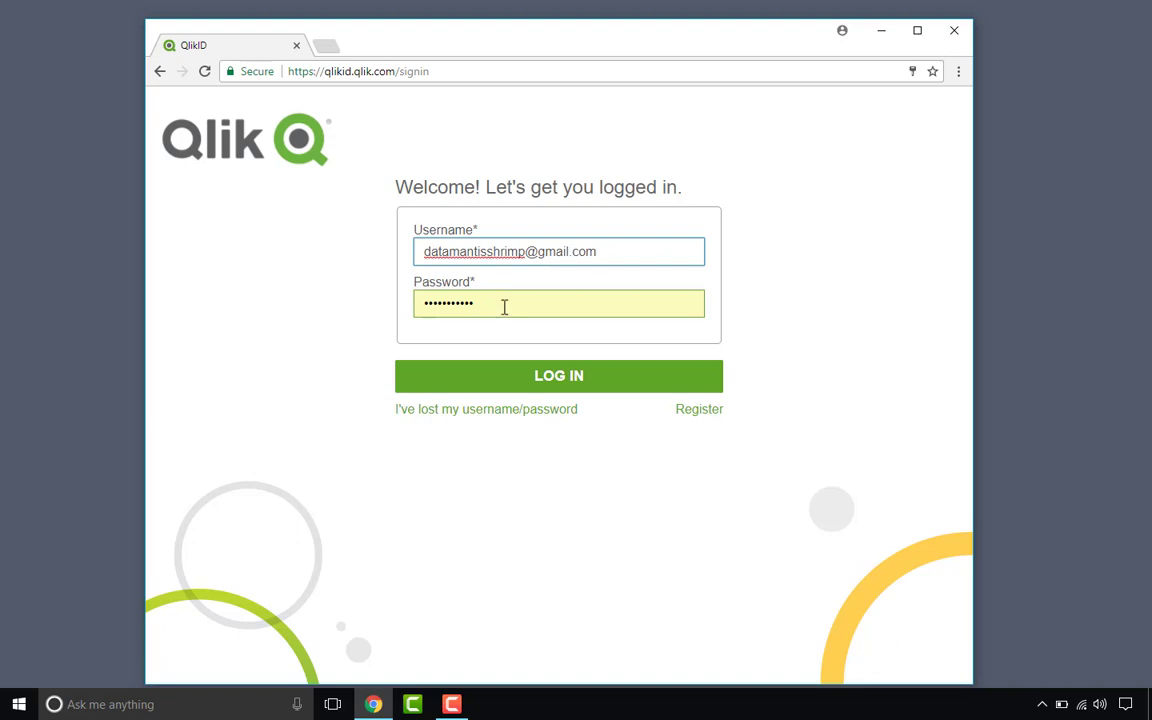
click(571, 375)
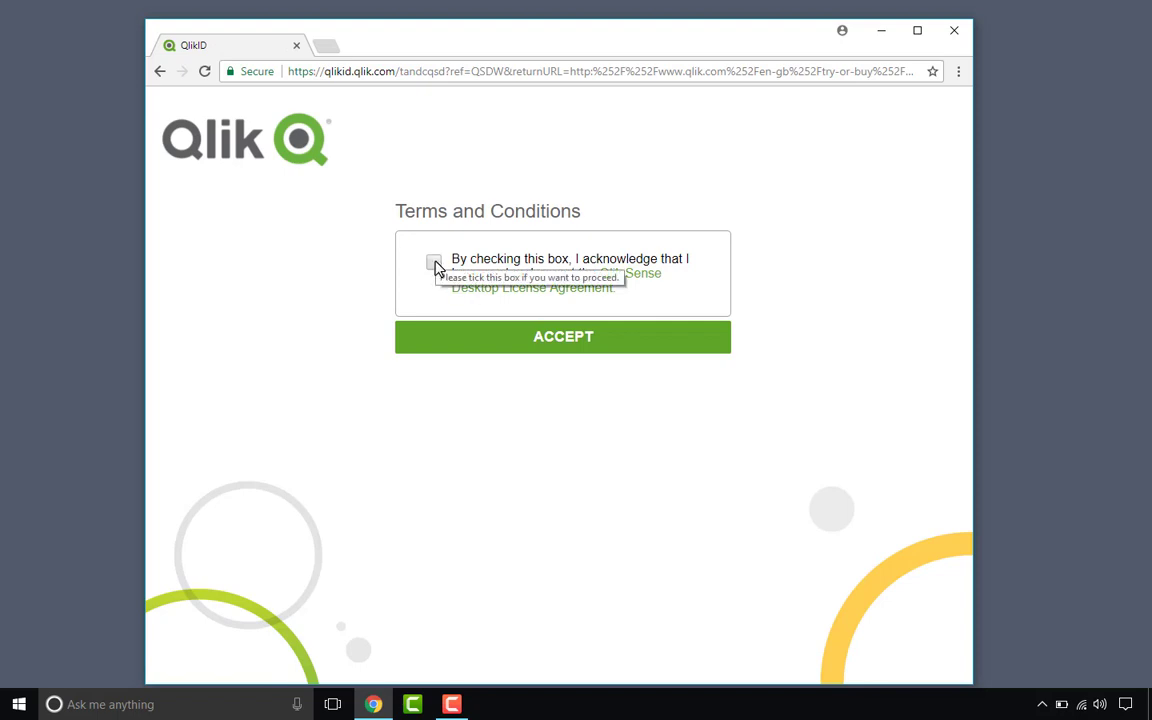
click(433, 262)
click(532, 342)
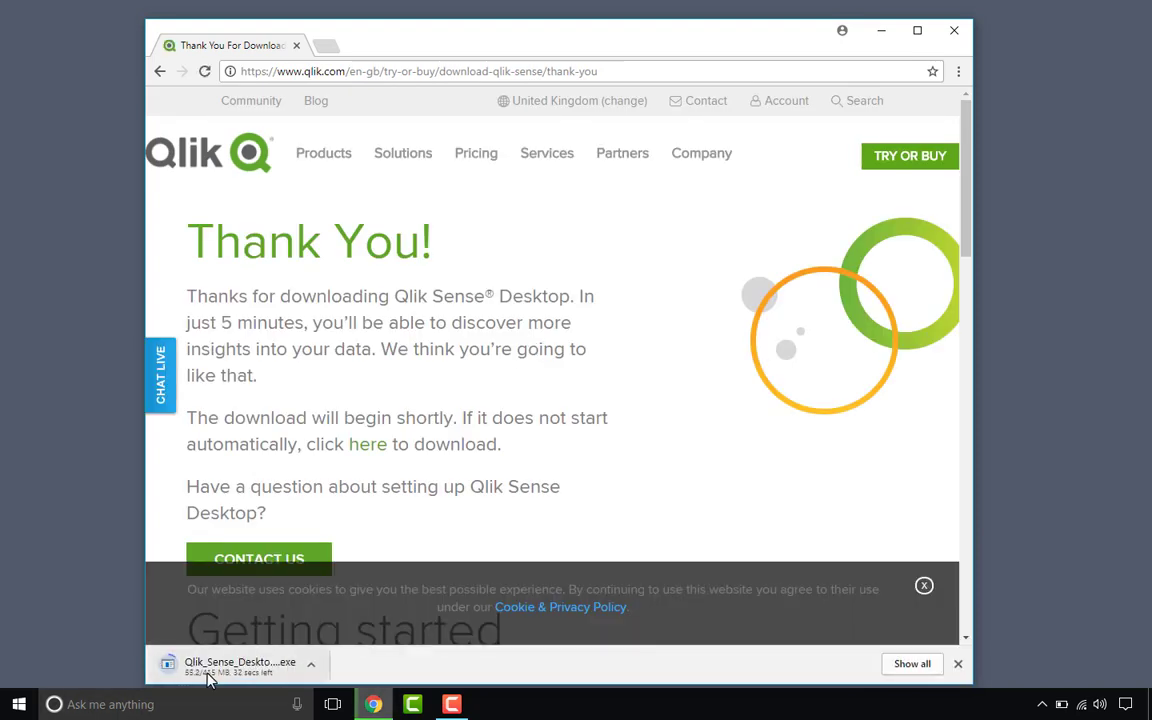
Step: In a new tab, search 'microsoft visual studio code' and download the Windows installer from code.visualstudio.com
click(326, 47)
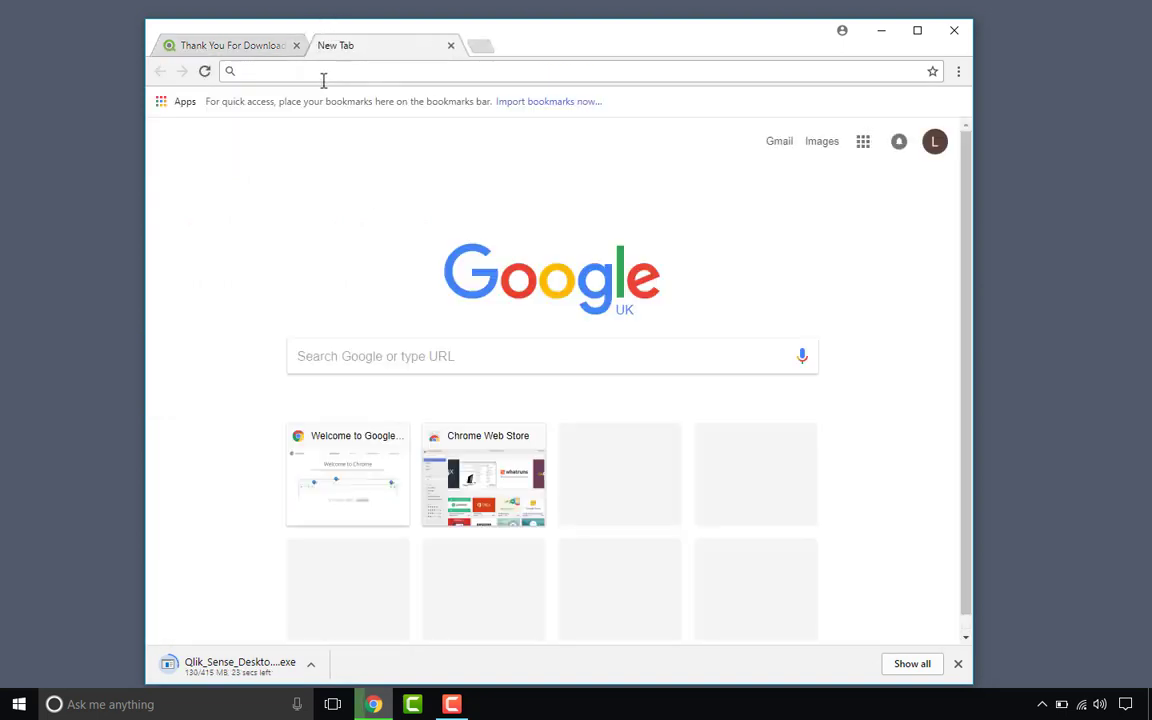
text(microsoft)
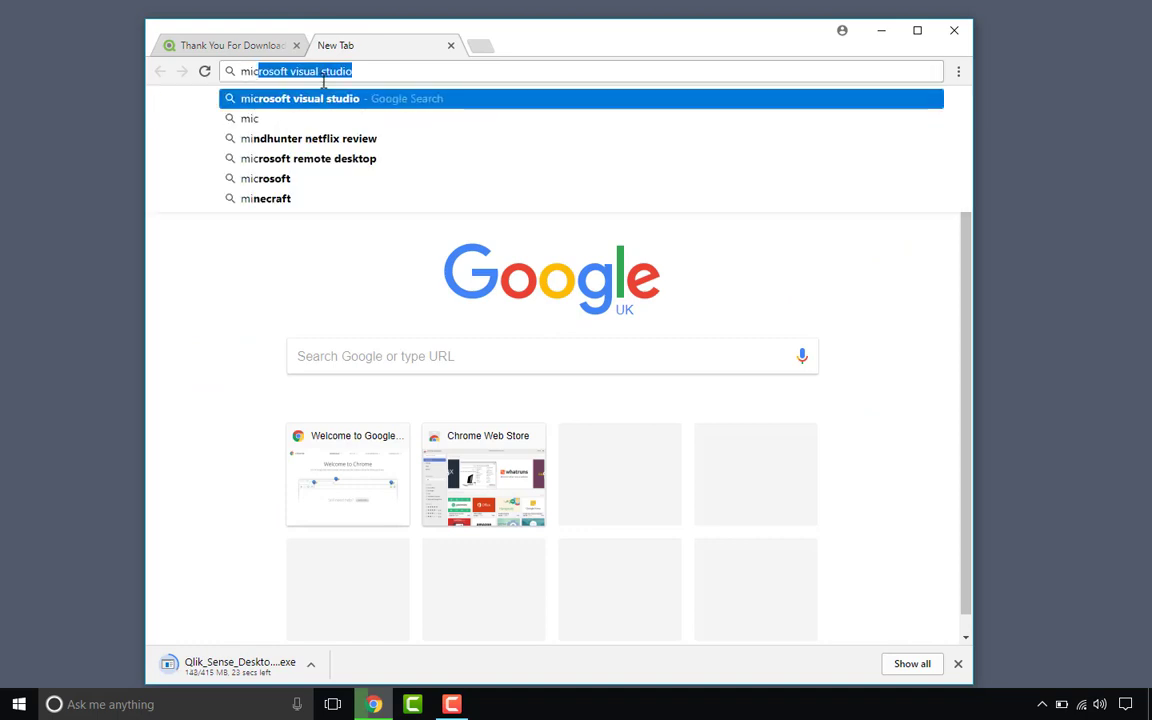
text( visual s)
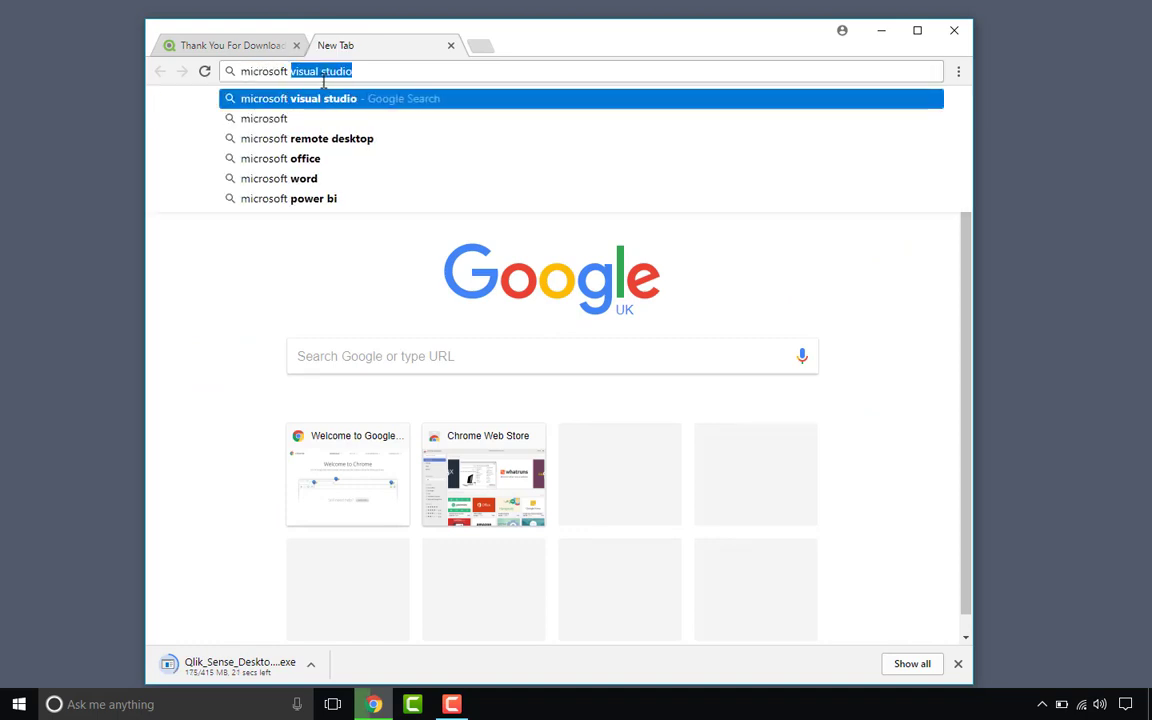
text(tudi oc)
key(BackSpace)
key(BackSpace)
key(BackSpace)
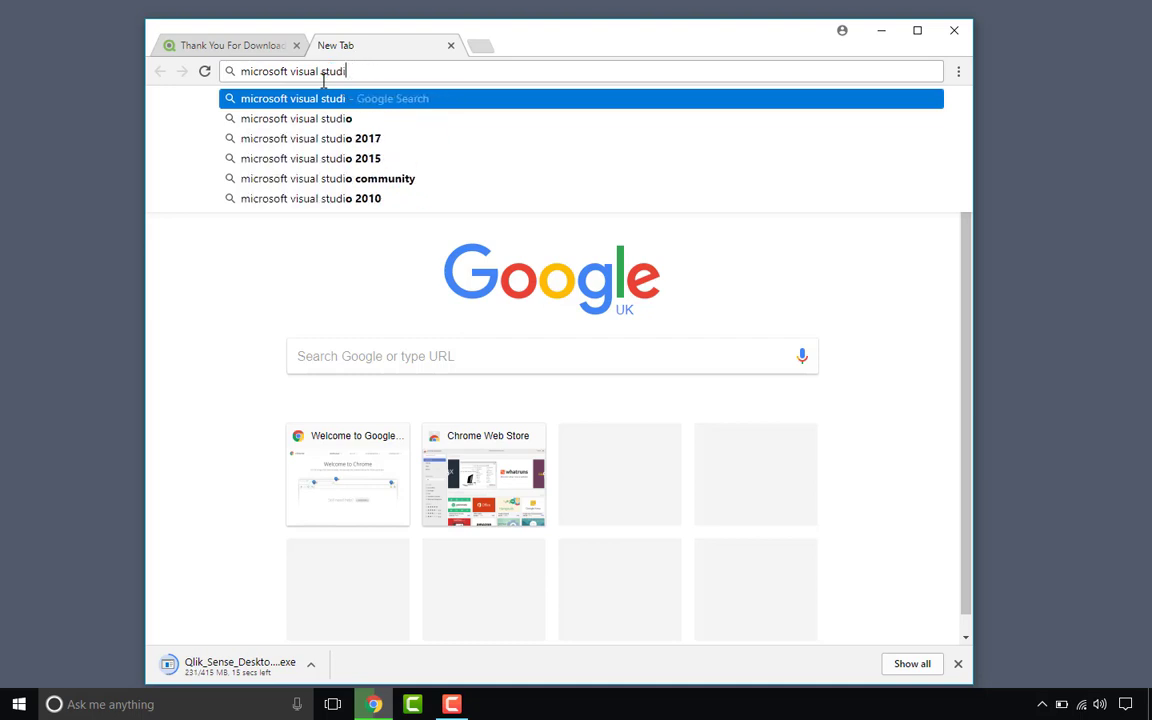
text(o code)
key(Return)
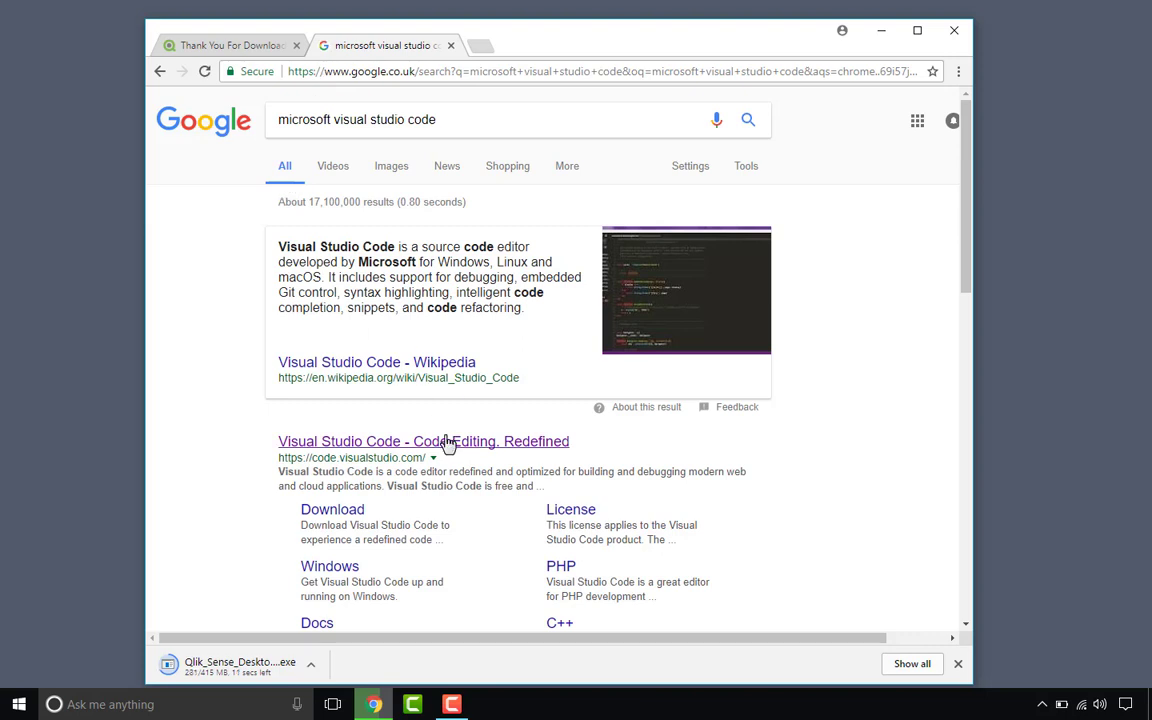
click(445, 442)
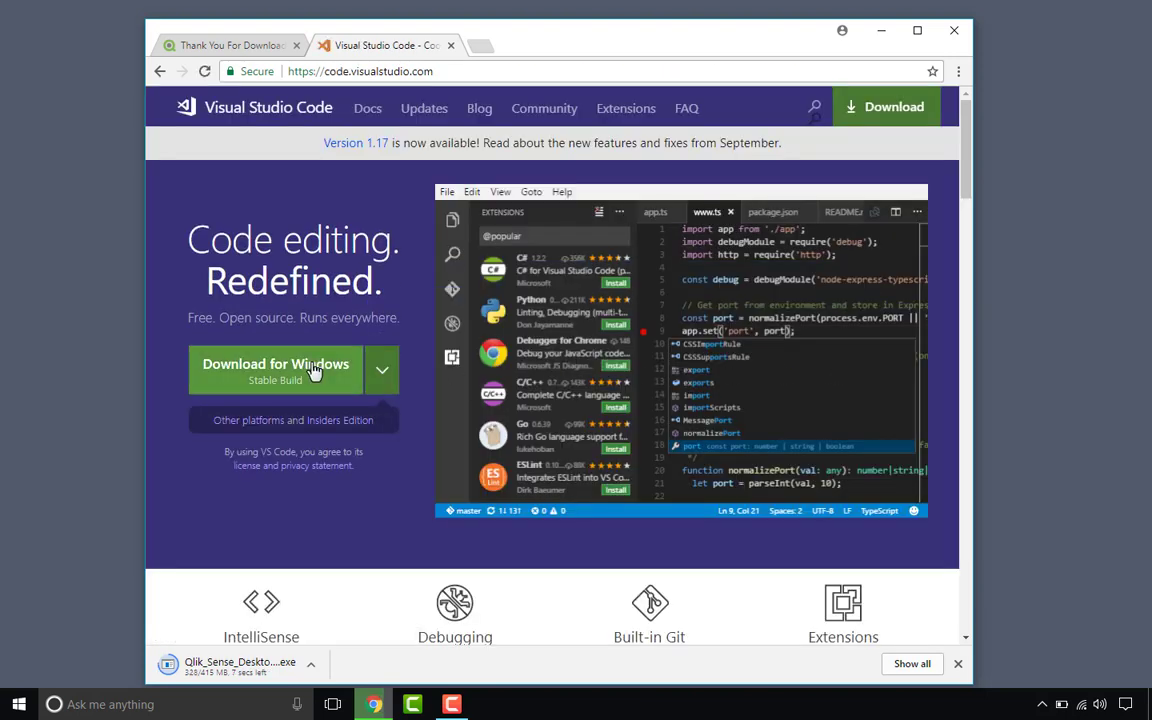
click(313, 368)
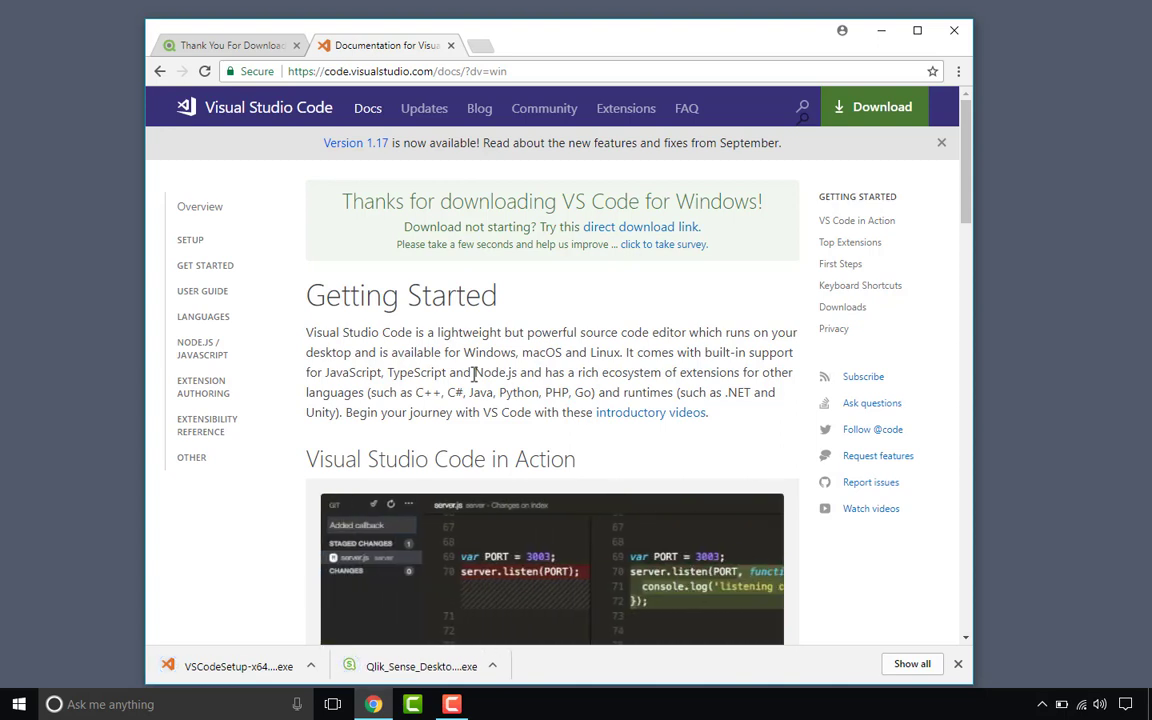
Step: Run the Qlik Sense Desktop installer, accept the licence, untick the desktop shortcut, and install
click(409, 668)
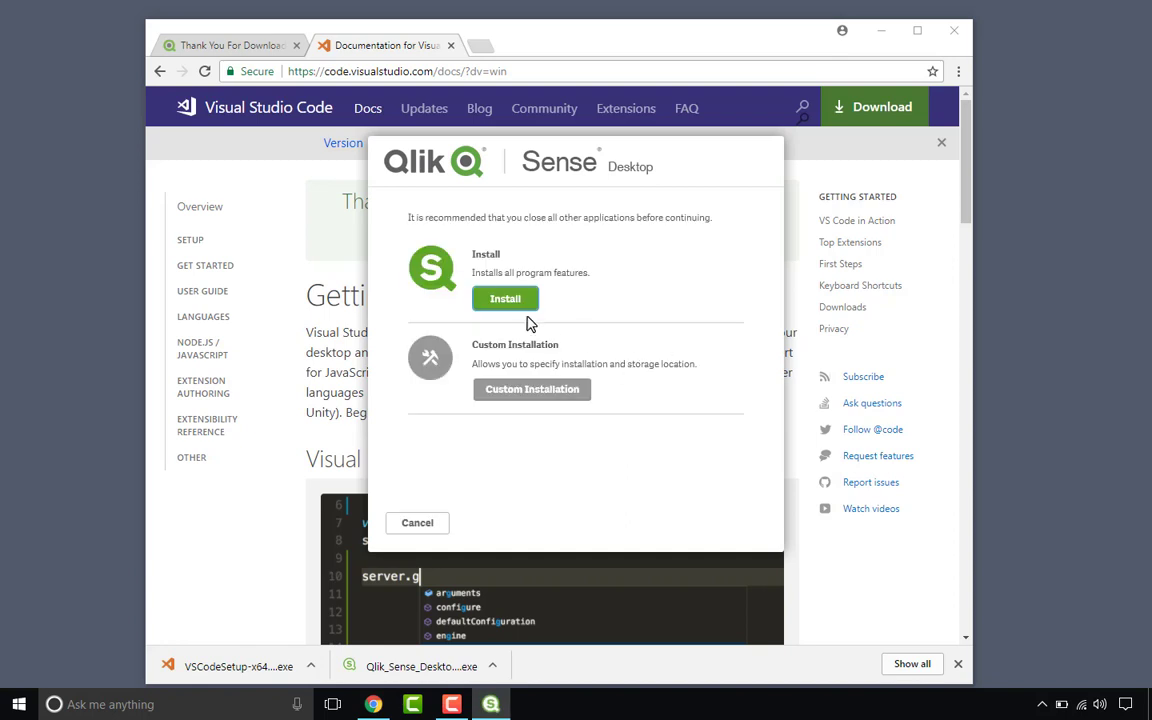
click(510, 300)
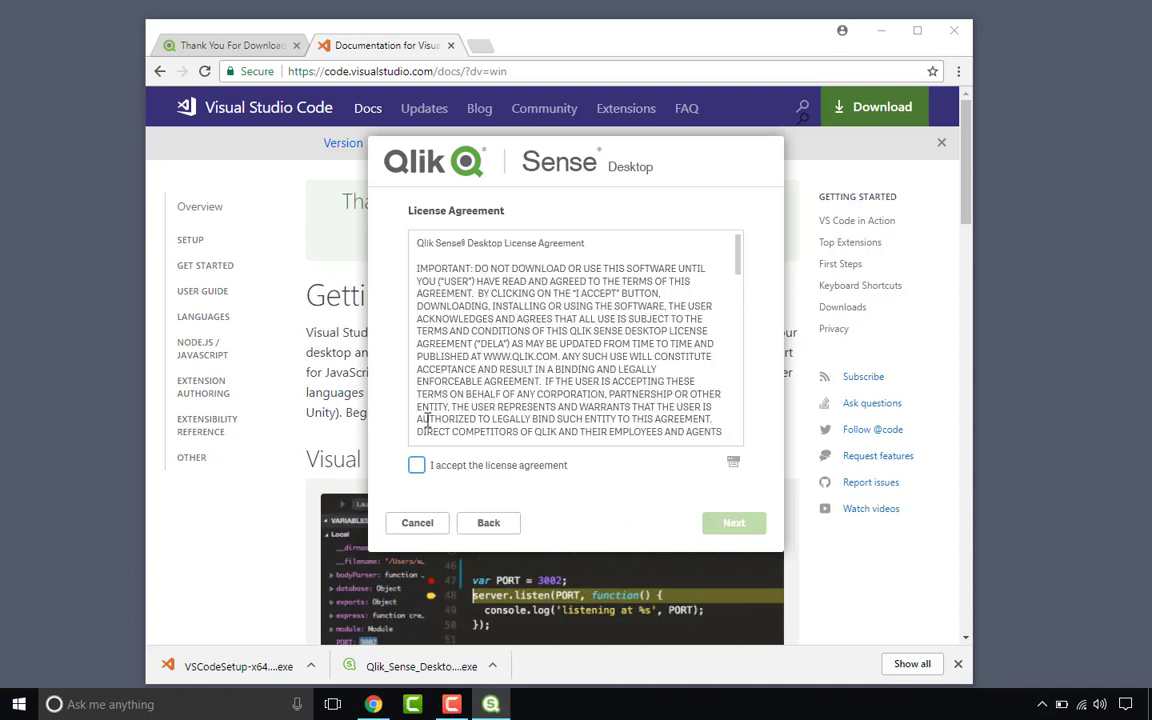
click(416, 466)
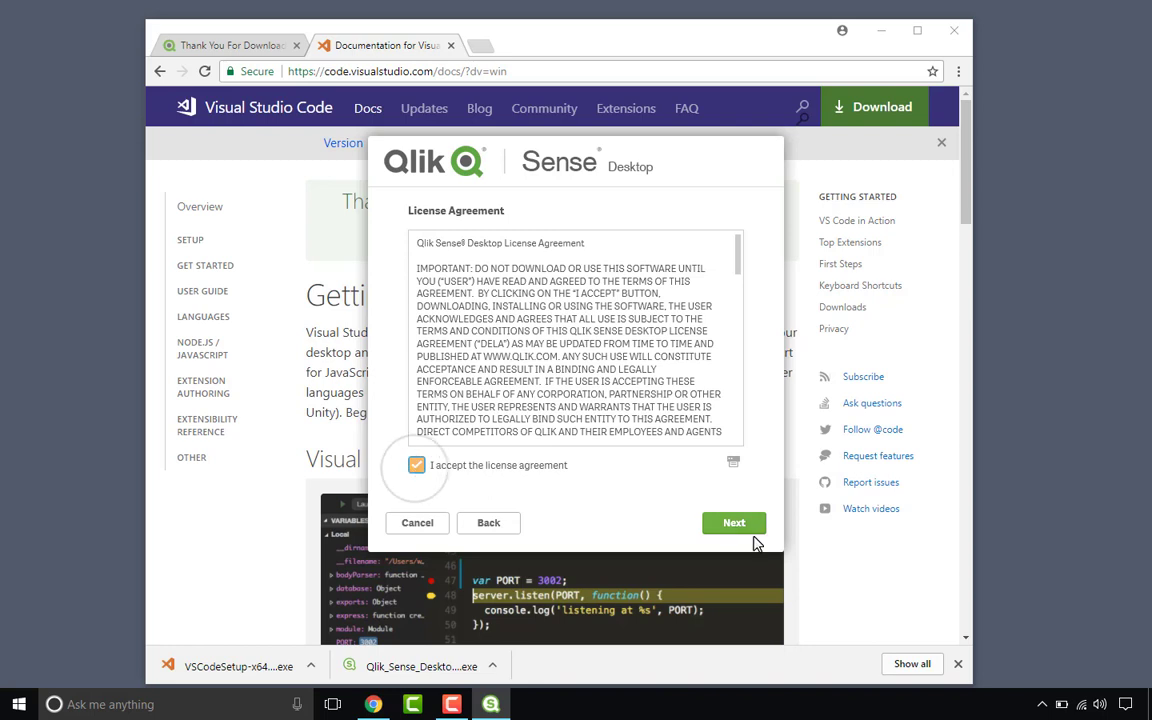
click(735, 523)
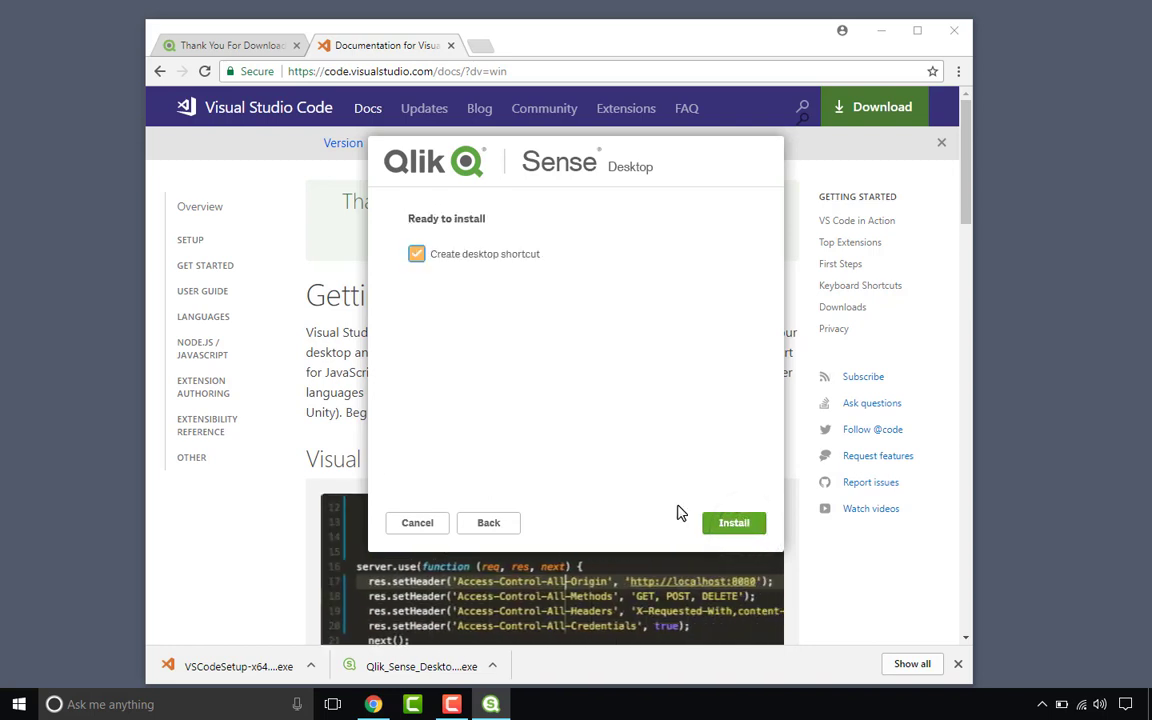
click(416, 256)
click(726, 523)
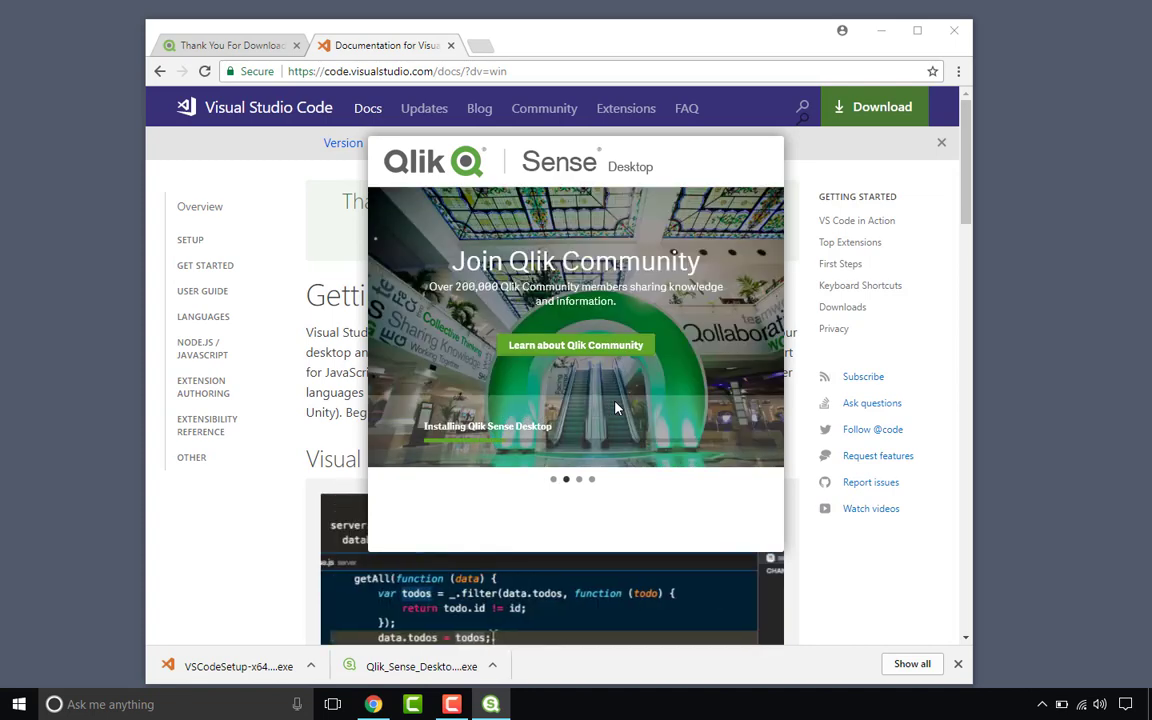
Step: Close Chrome's tabs, then open the C: drive and its Downloads folder in File Explorer
click(450, 45)
click(297, 46)
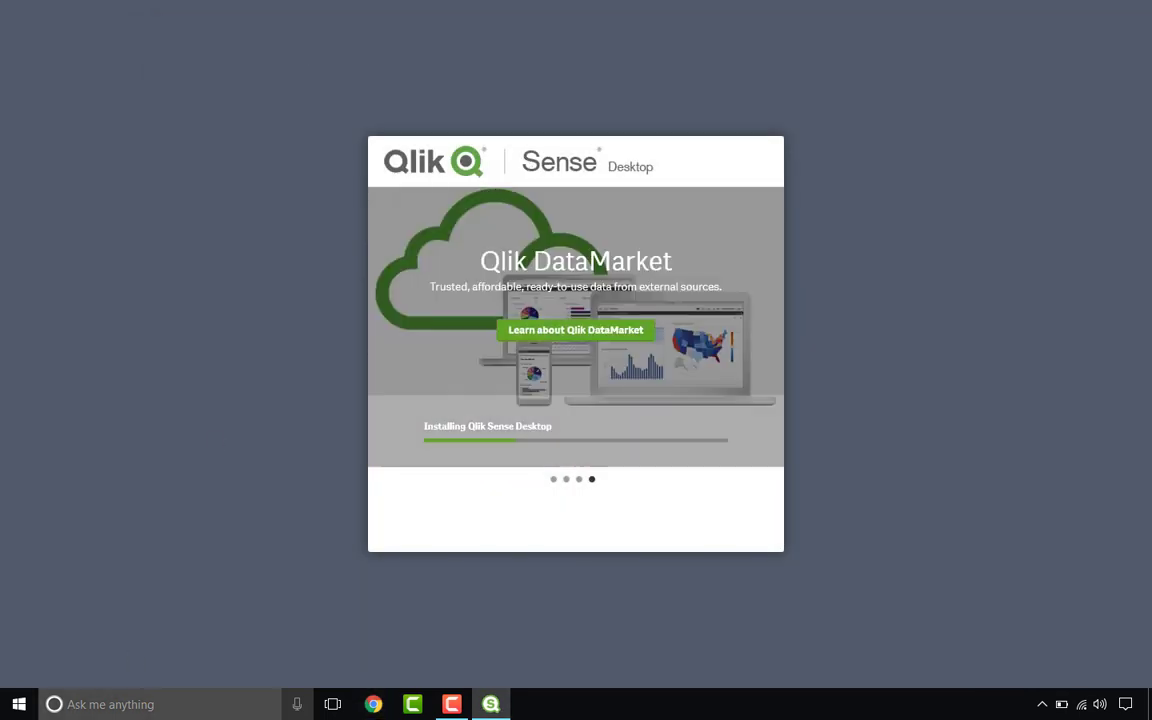
key(super)
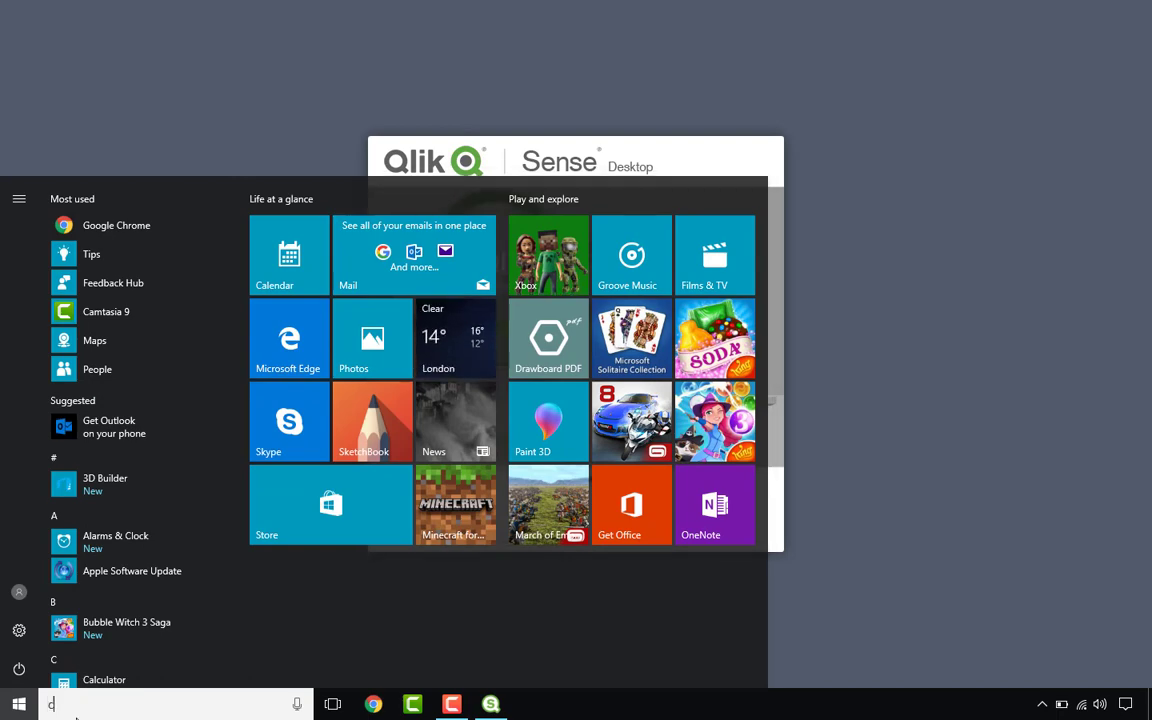
text(c:)
key(Return)
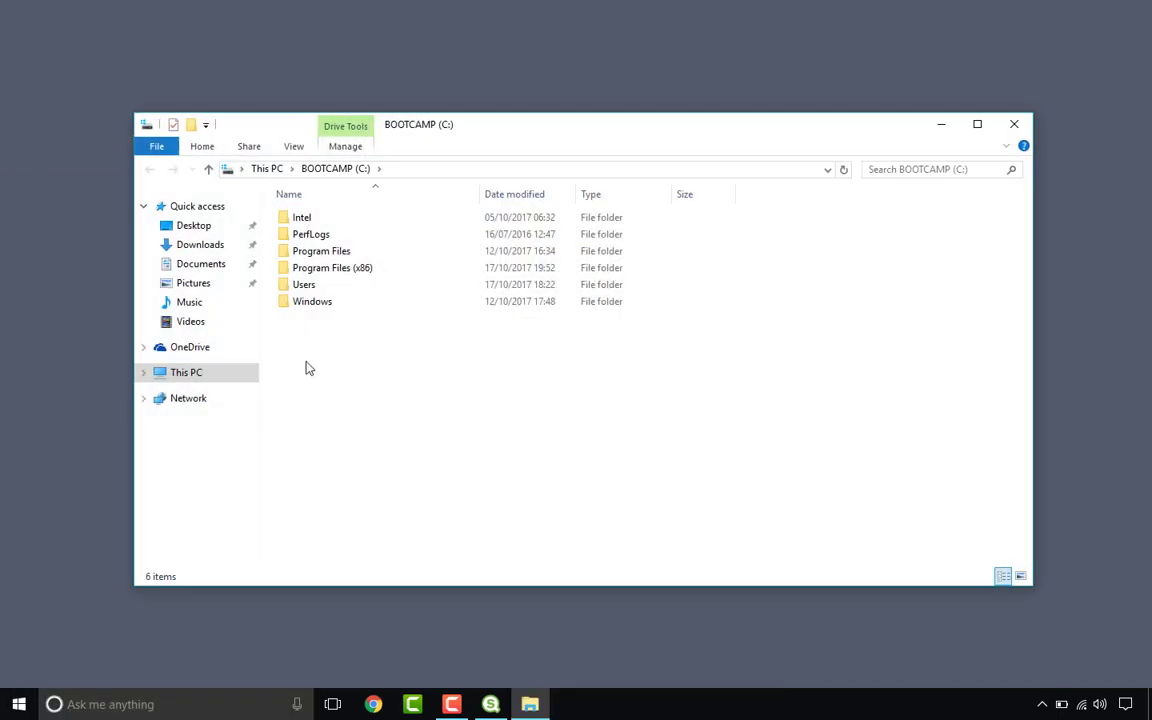
click(214, 246)
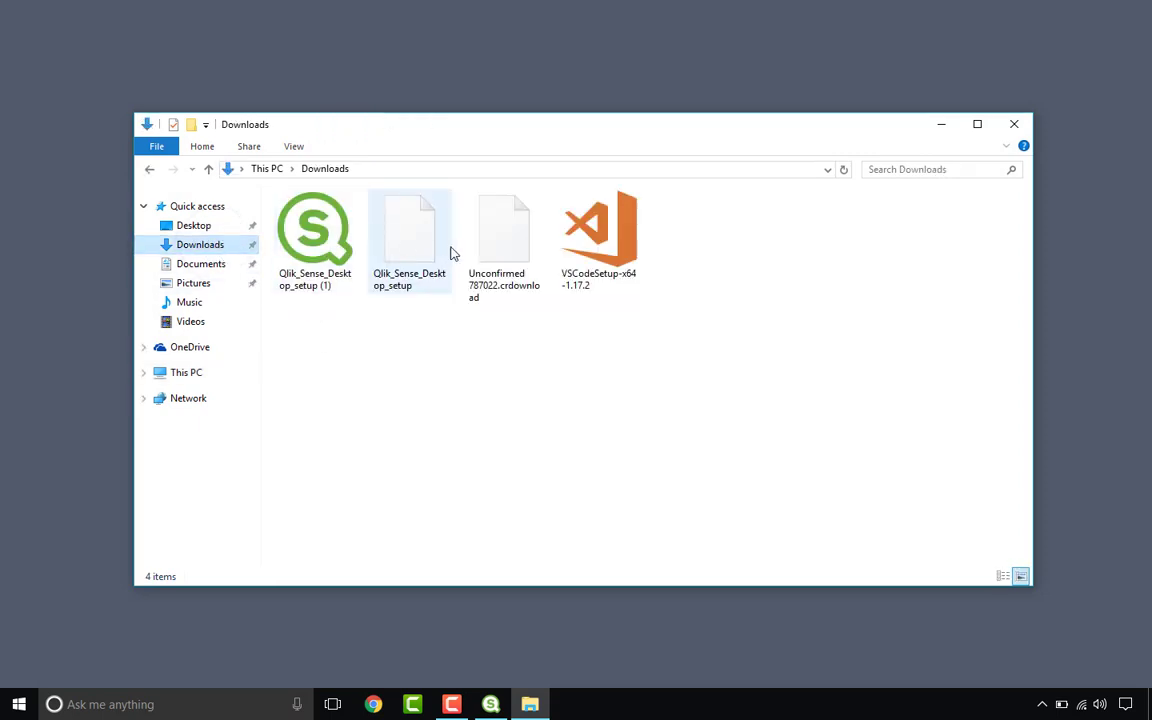
Step: Run VSCodeSetup, accept the licence, keep default folders with only Add to PATH, and install
double_click(582, 240)
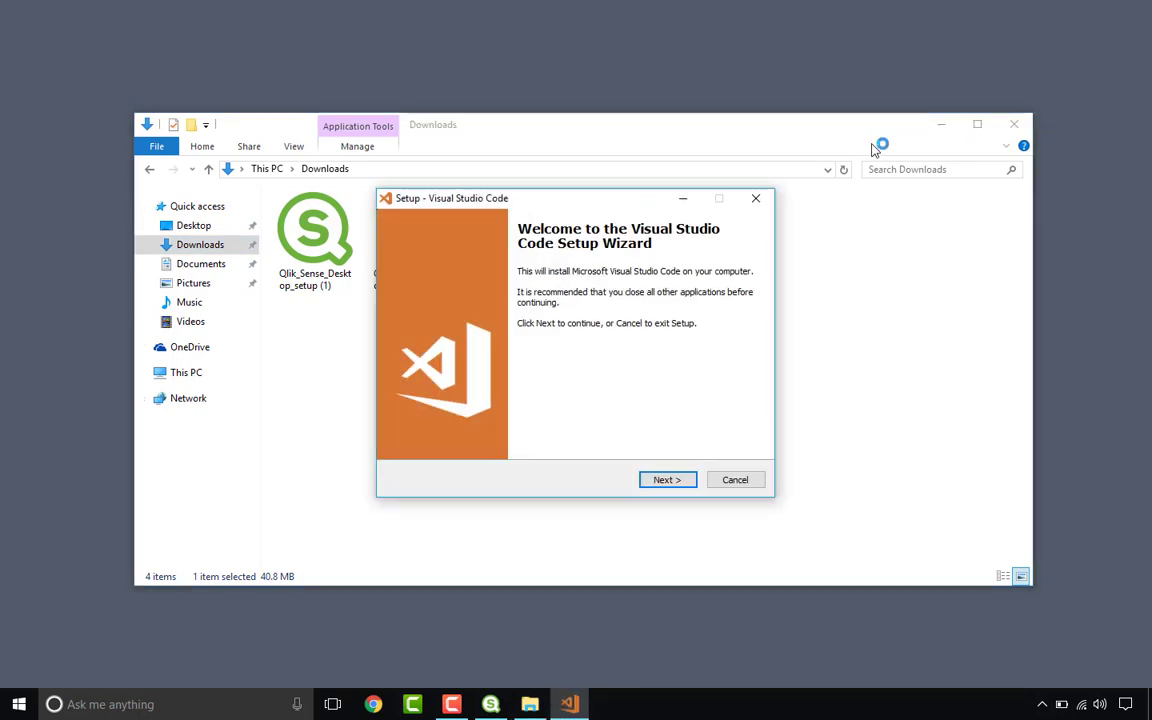
click(942, 124)
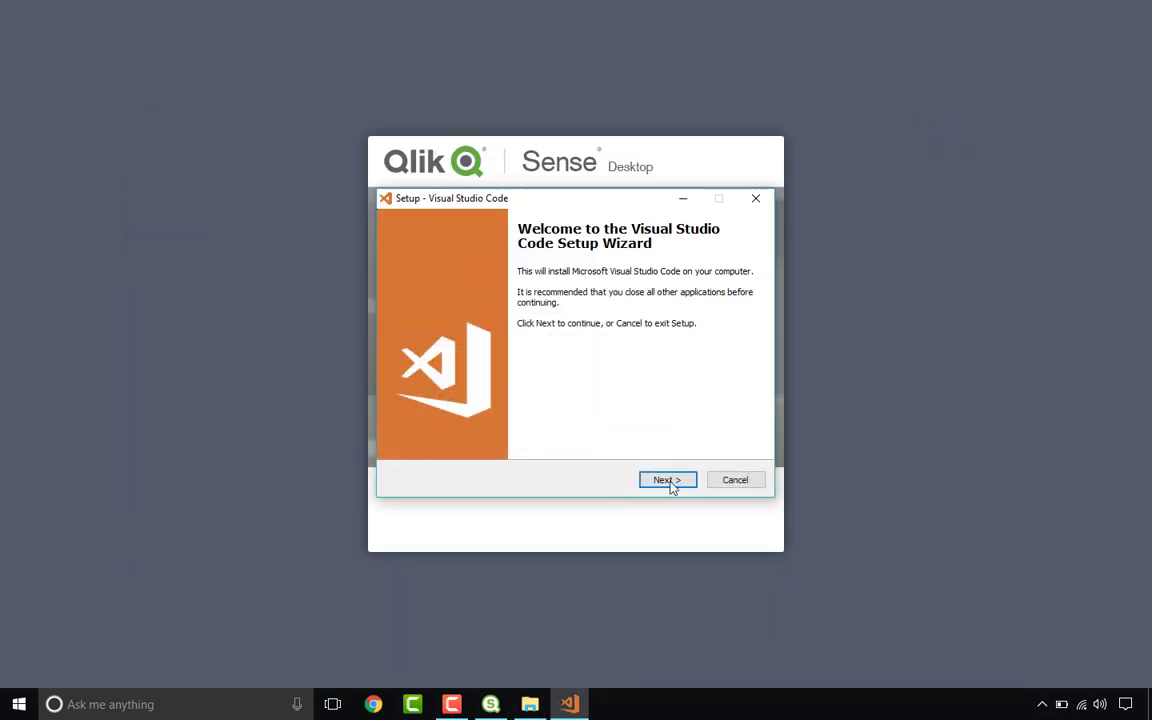
click(665, 481)
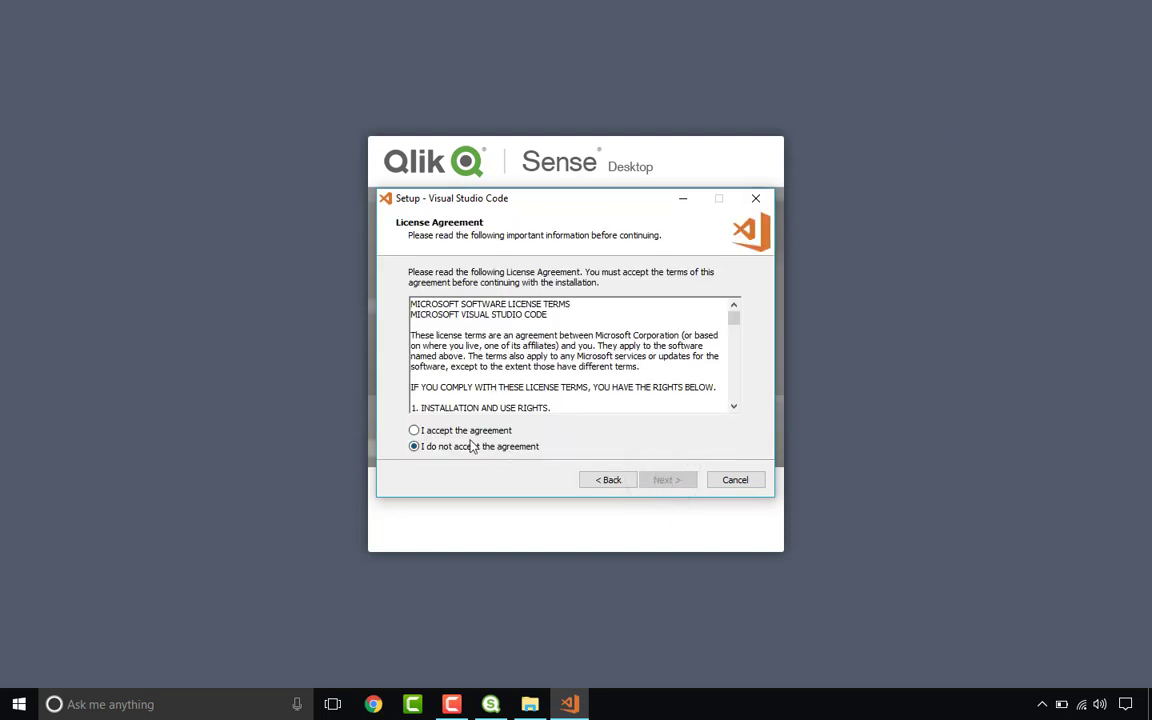
click(460, 431)
click(687, 481)
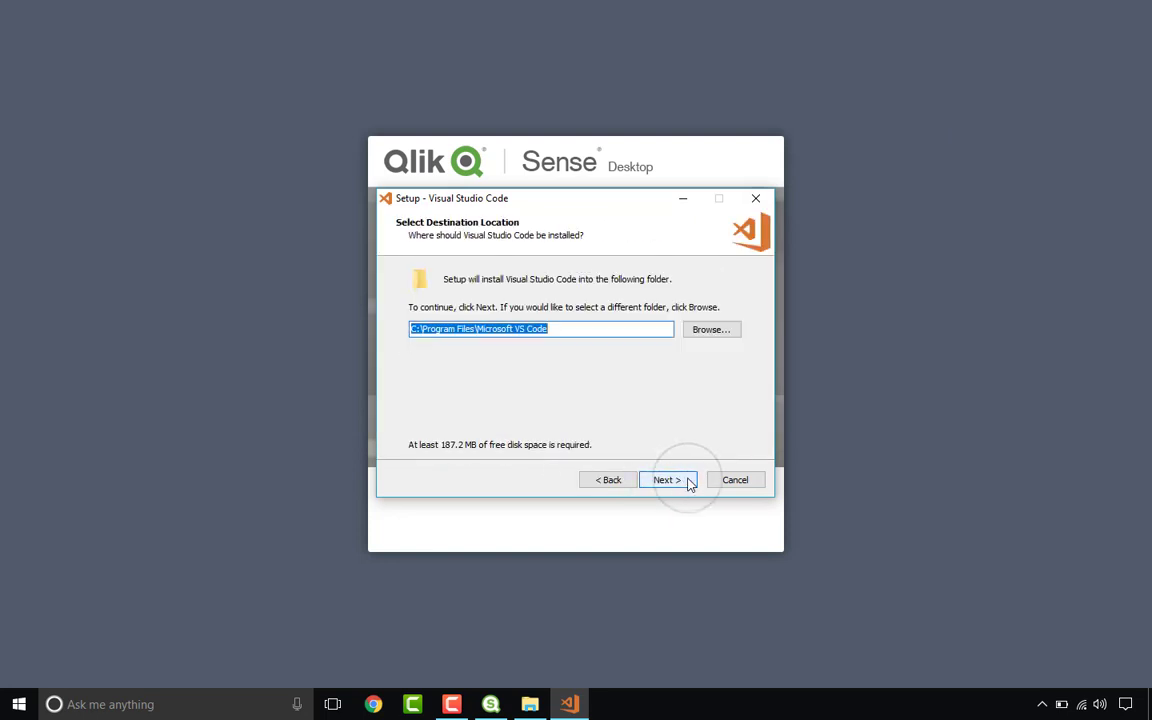
click(688, 481)
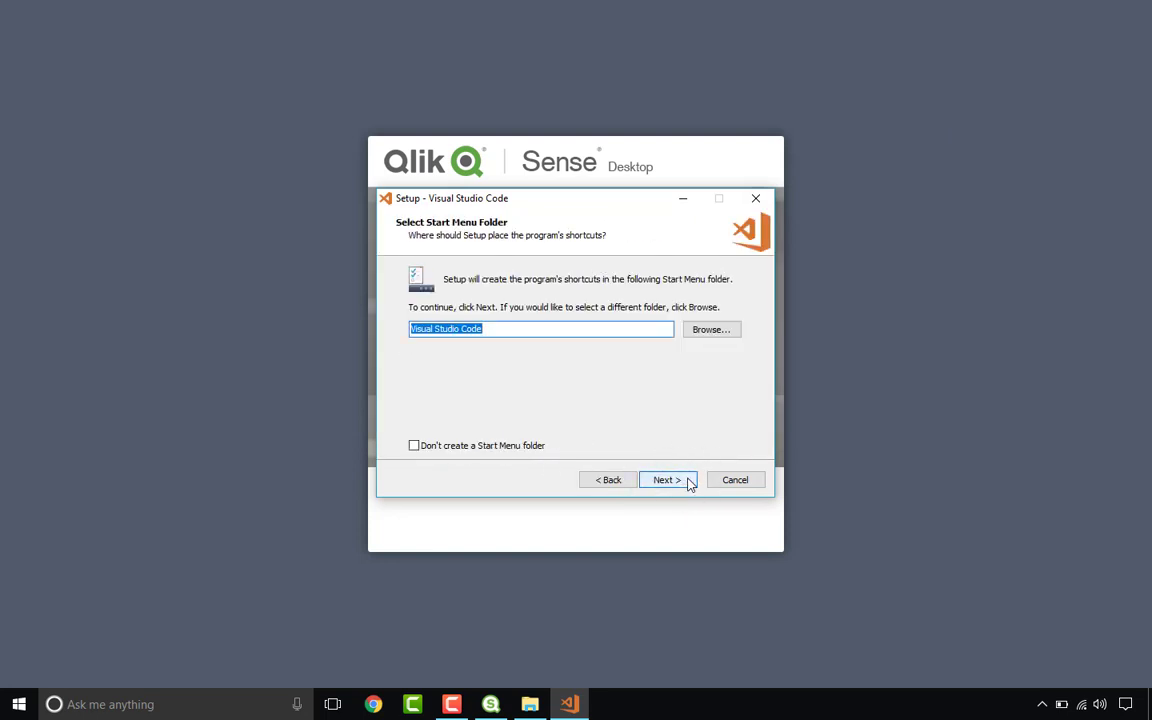
click(688, 481)
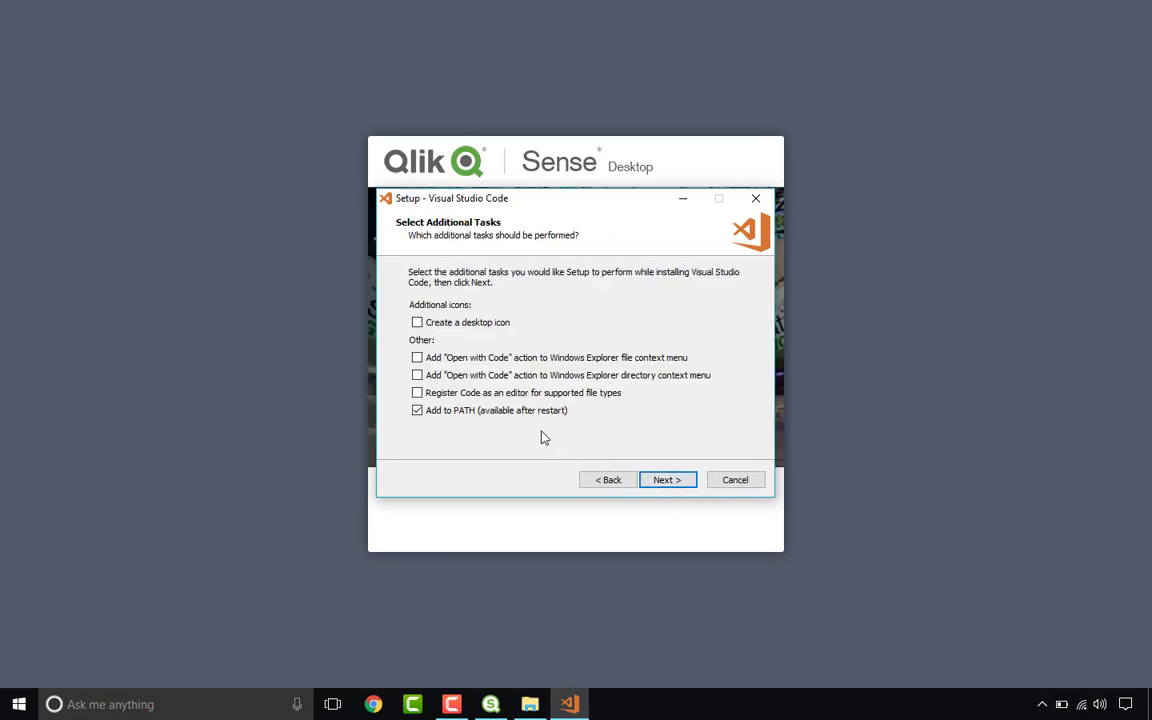
click(669, 479)
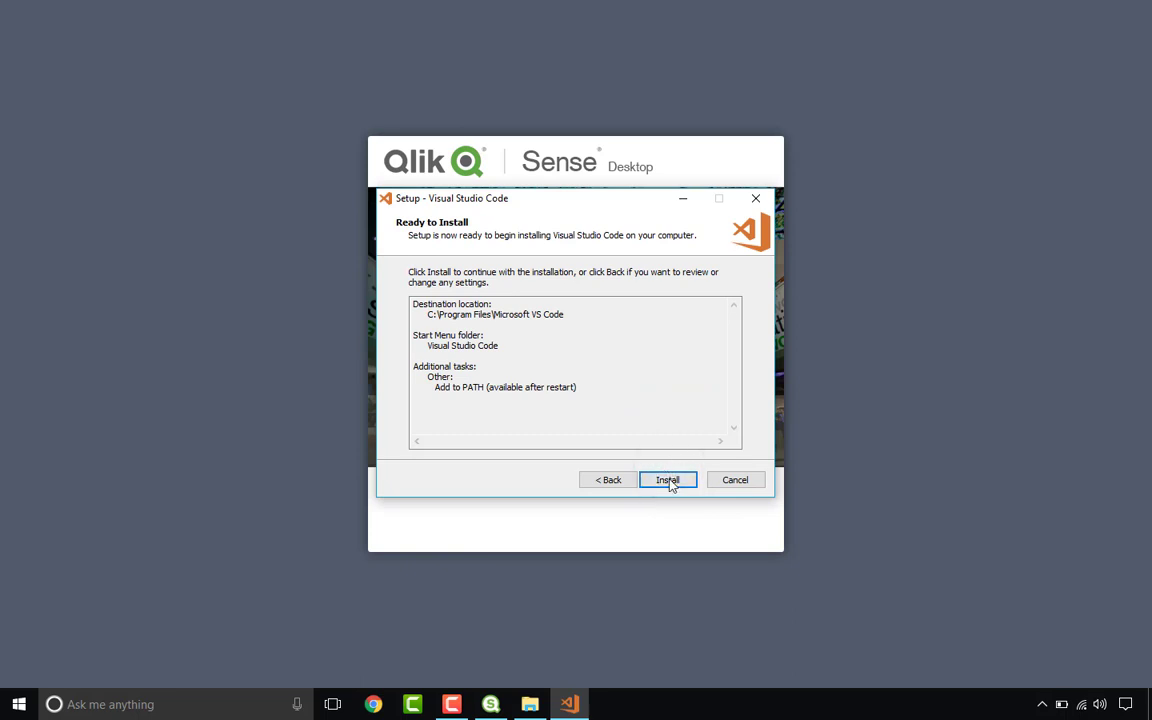
click(669, 481)
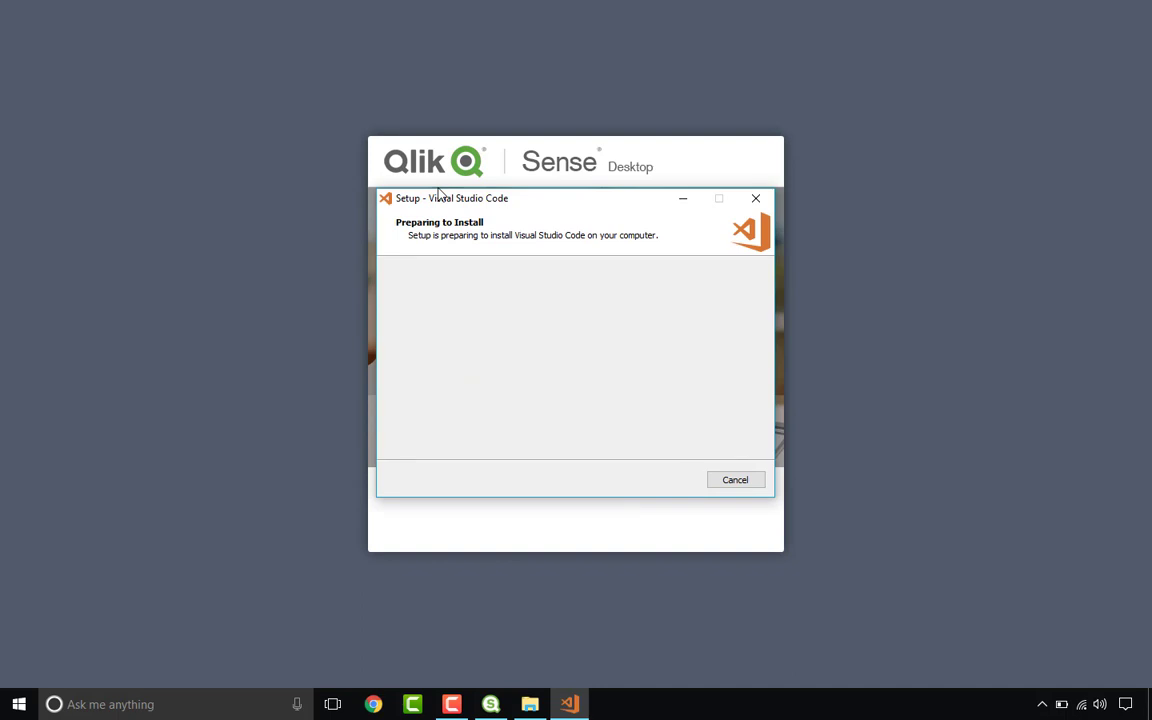
Step: Move the installer windows apart and close the finished Qlik Sense installer with Finish
drag(470, 177, 235, 125)
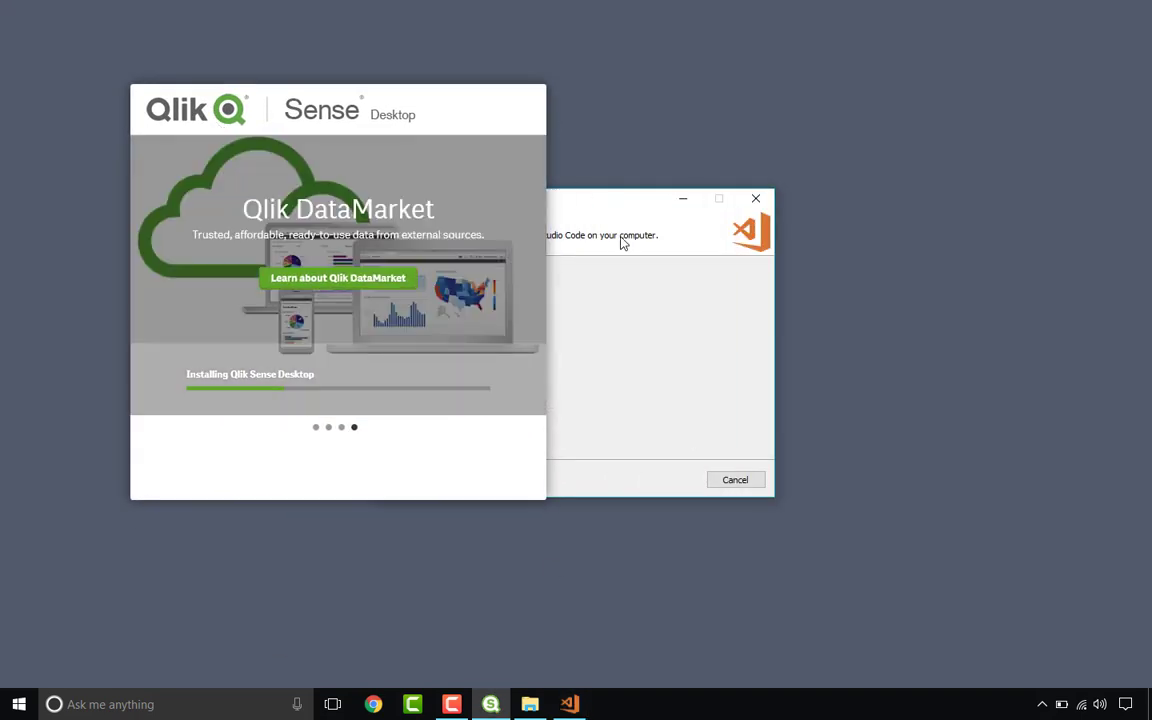
drag(362, 111, 283, 53)
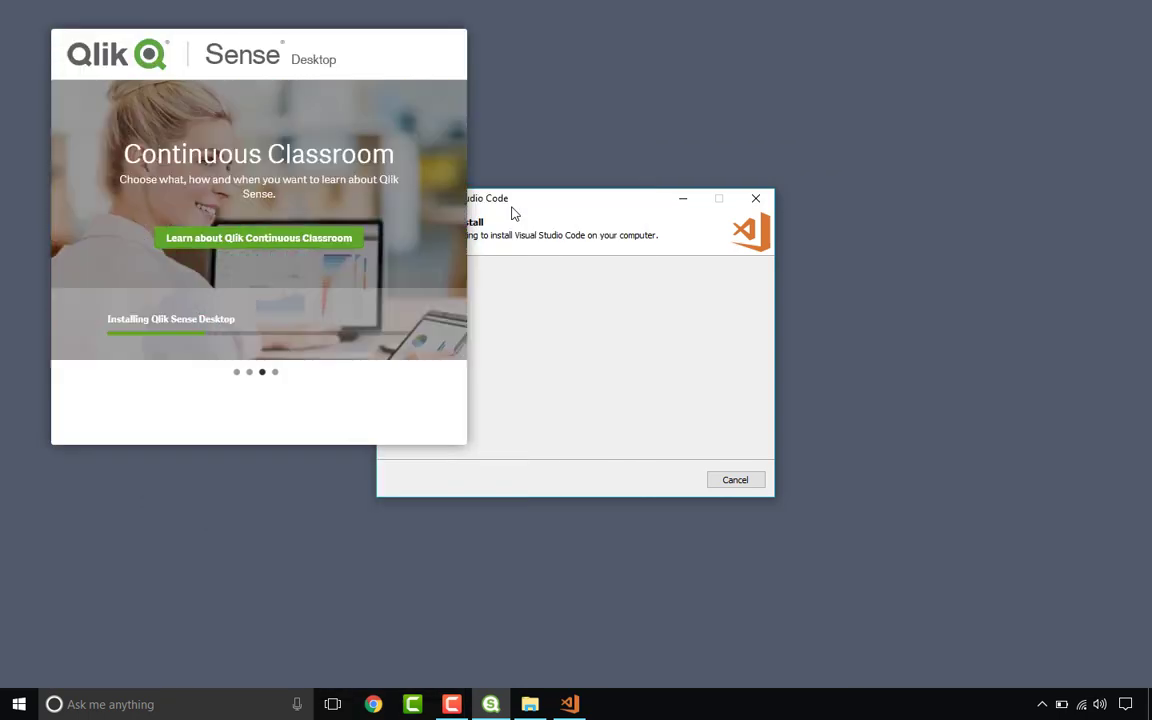
drag(513, 213, 732, 86)
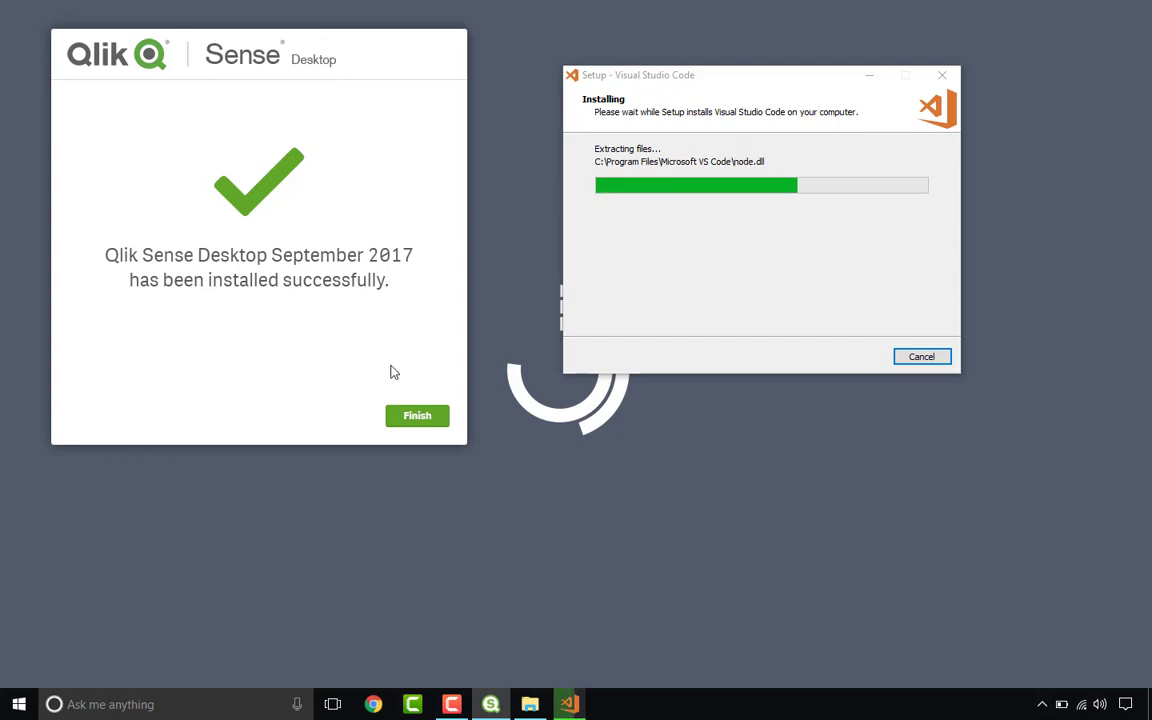
click(426, 418)
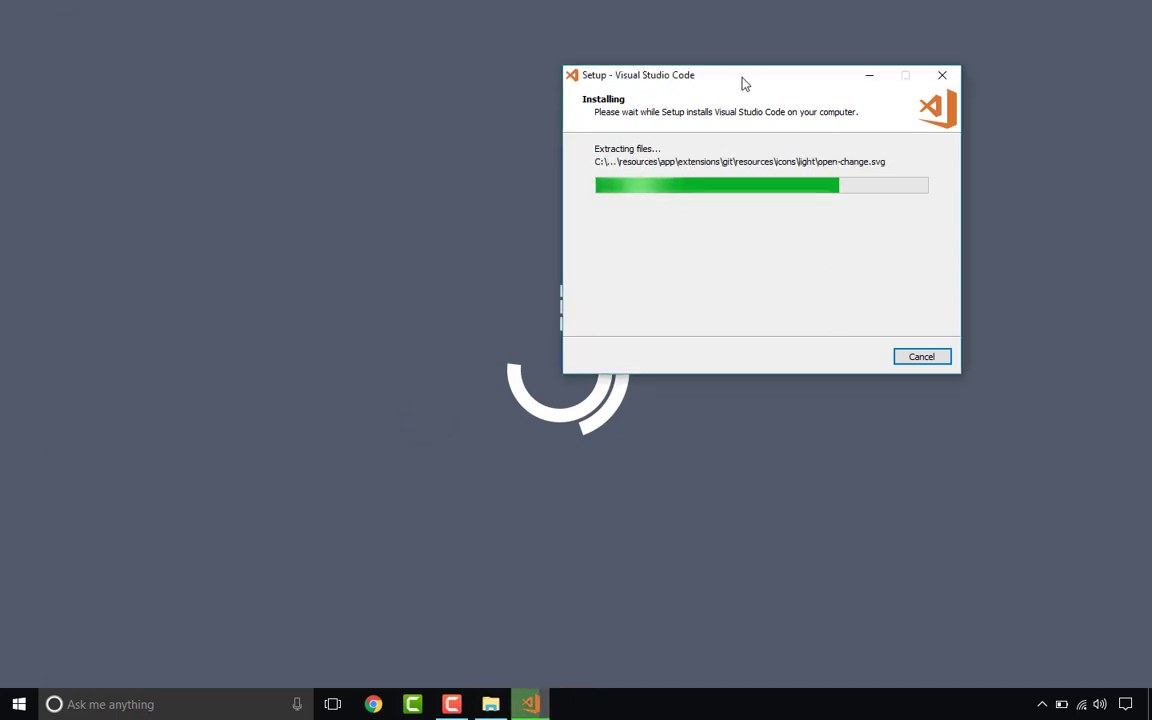
drag(743, 84, 532, 159)
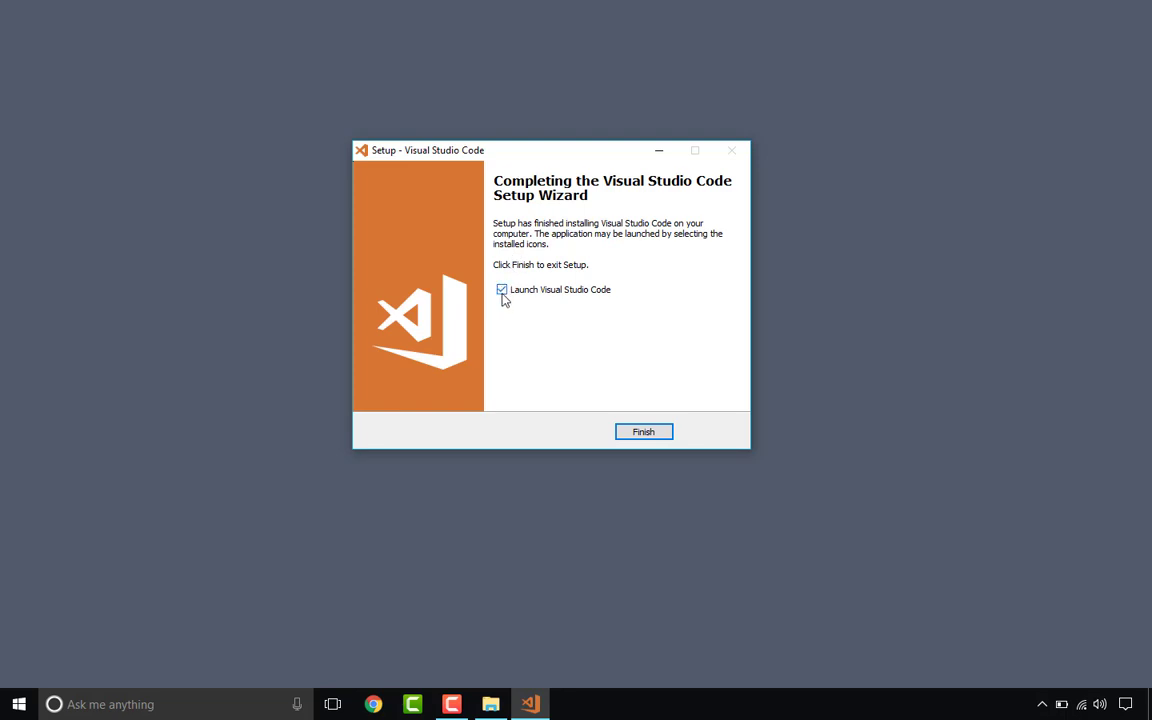
Step: Exit the completed VS Code setup and launch Qlik Sense Desktop from the Start menu
click(643, 432)
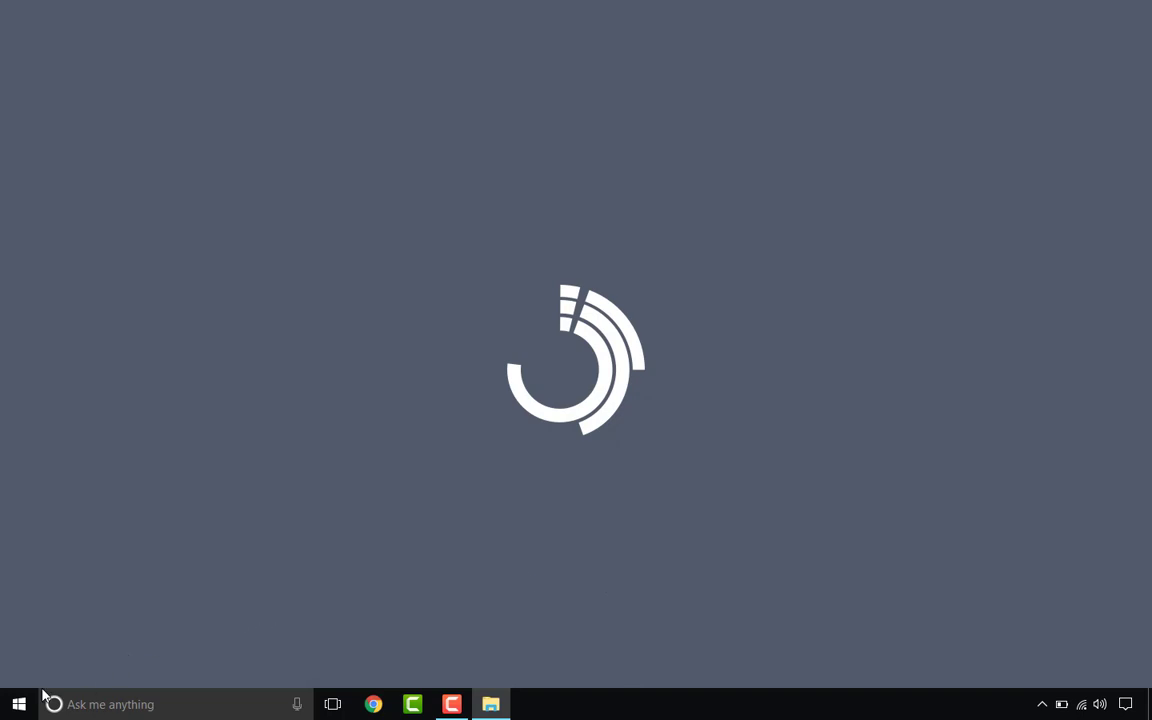
click(14, 708)
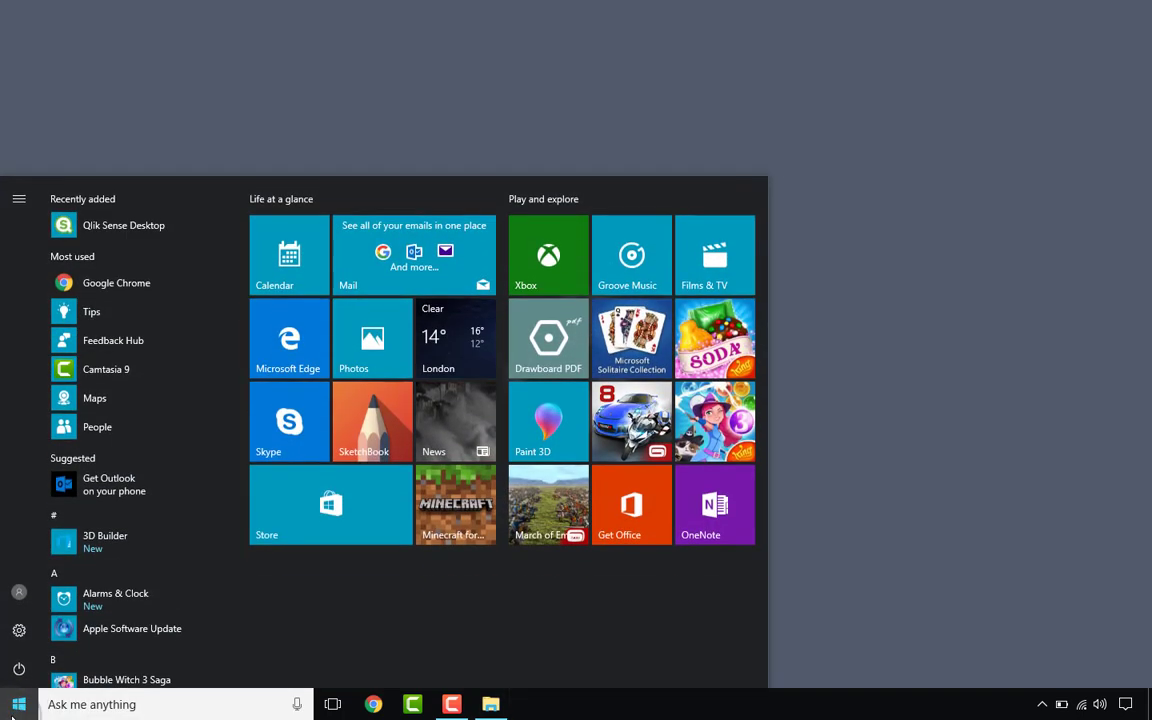
click(161, 239)
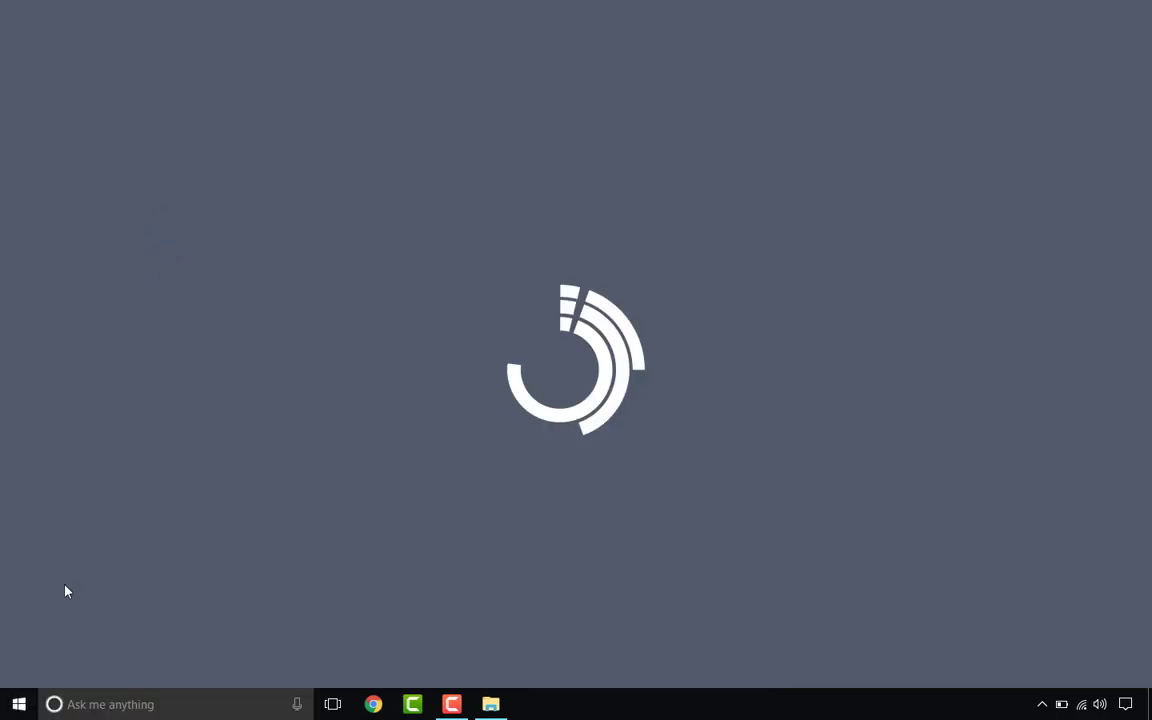
Step: Launch Visual Studio Code via Start search 'visual' and pin Qlik Sense Desktop to the taskbar
click(18, 704)
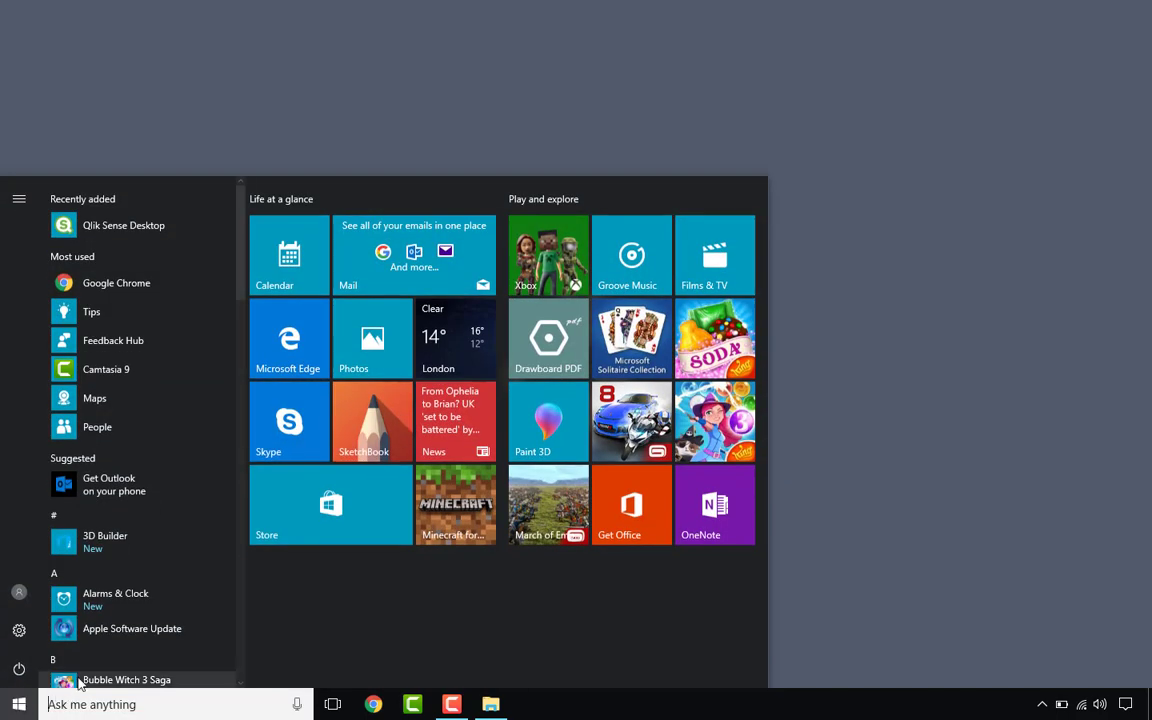
text(visual)
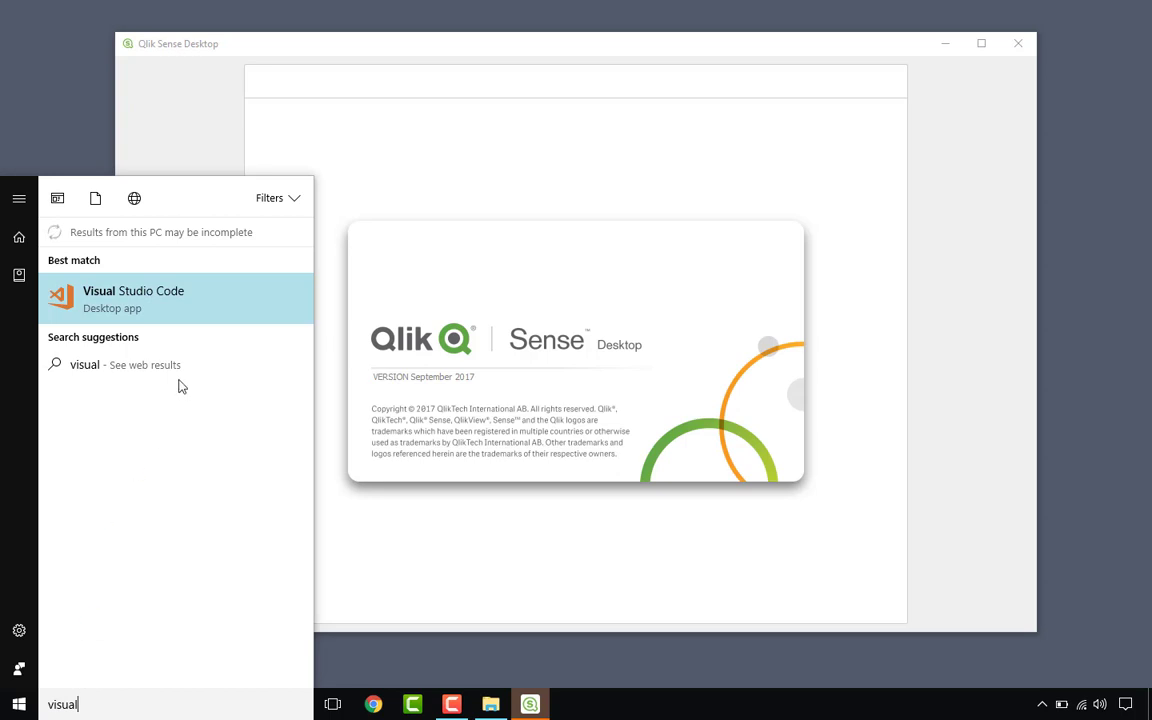
click(180, 305)
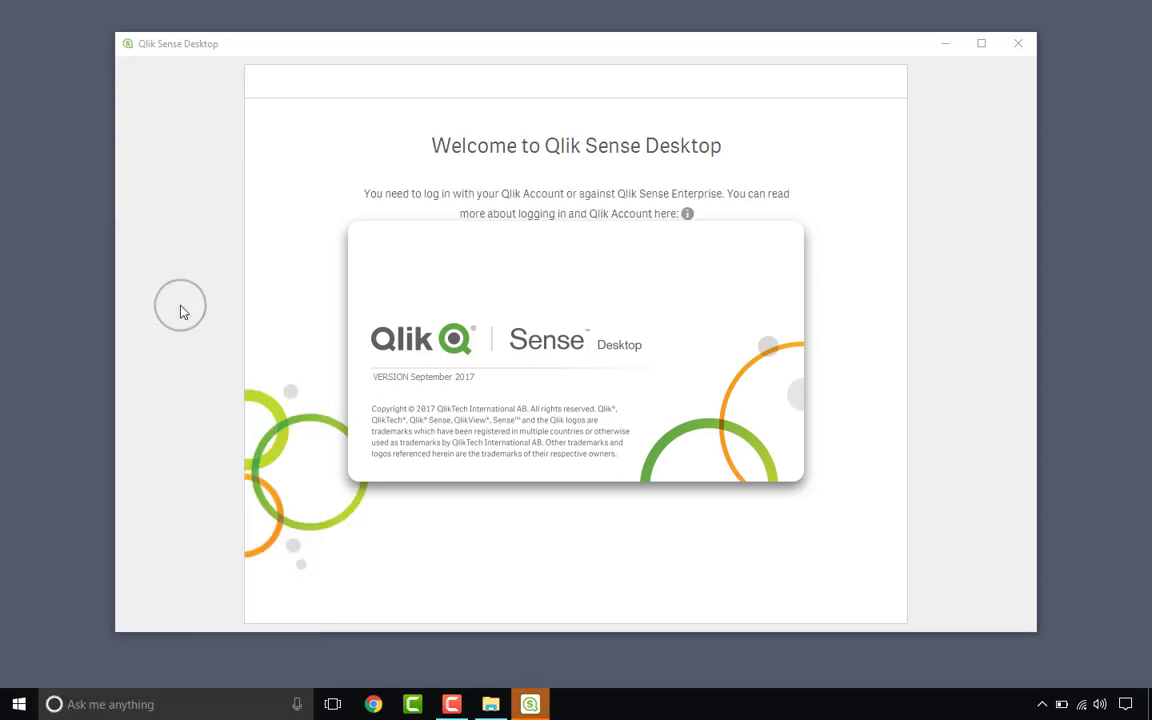
right_click(545, 705)
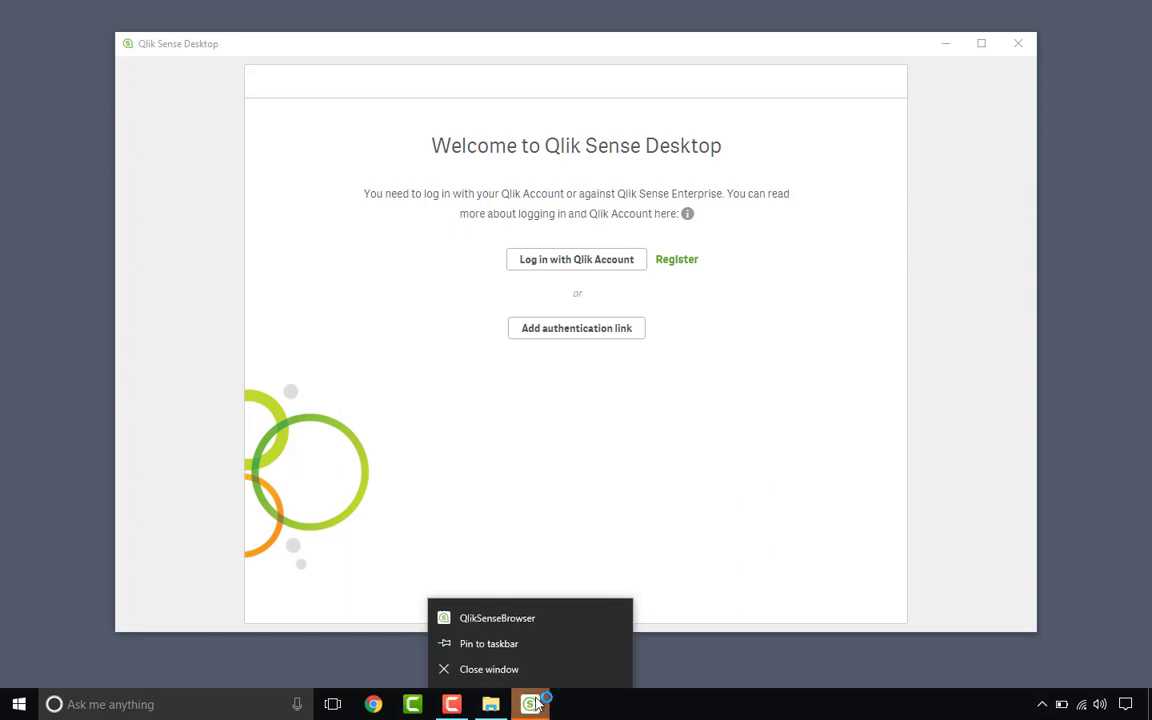
click(516, 645)
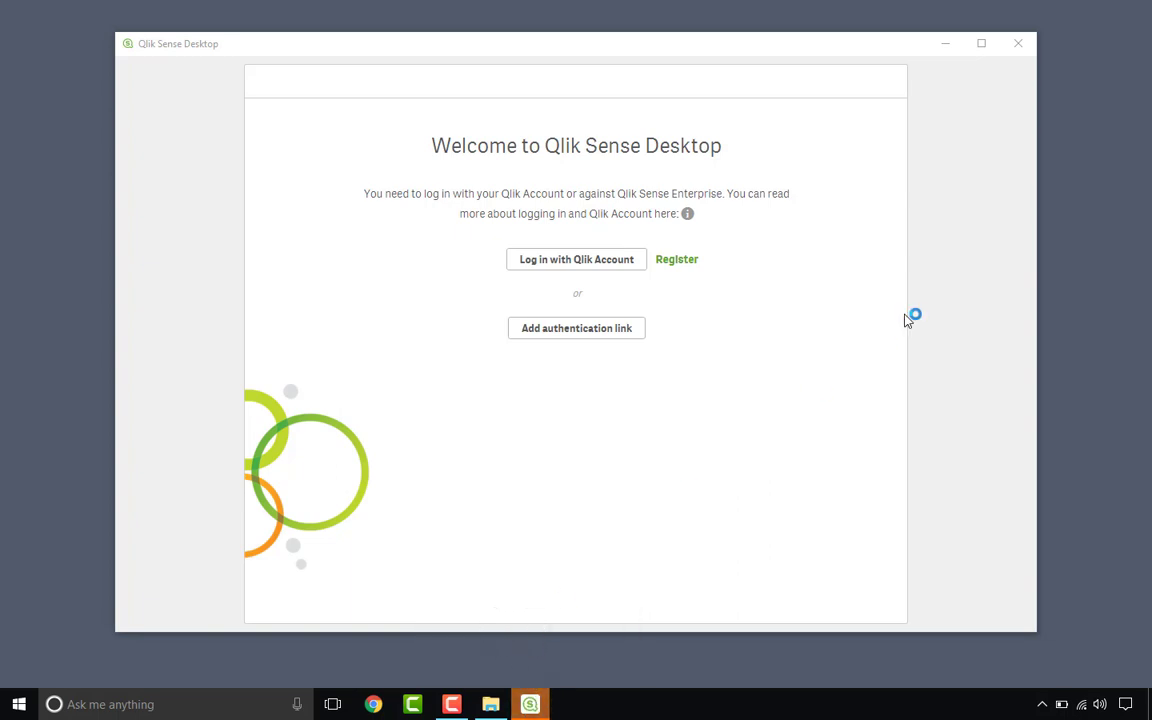
Step: Close Qlik Sense and File Explorer, moving the pinned Qlik Sense icon right after Chrome
click(1024, 44)
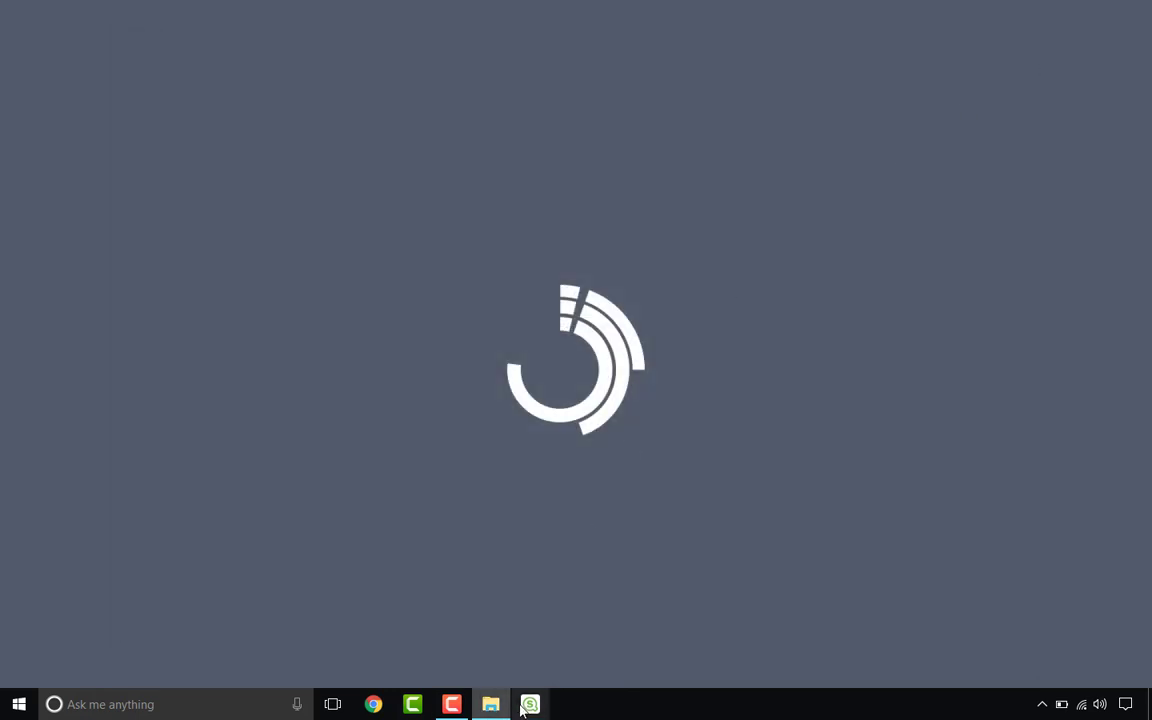
drag(530, 705, 412, 705)
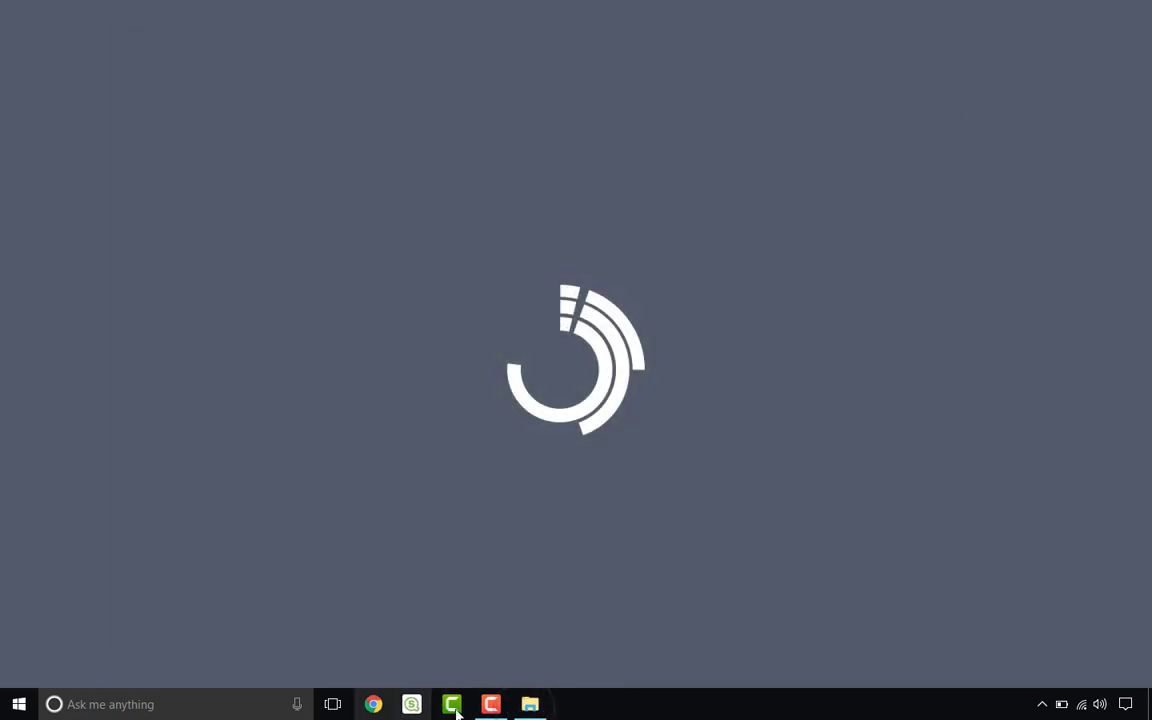
right_click(528, 705)
click(530, 668)
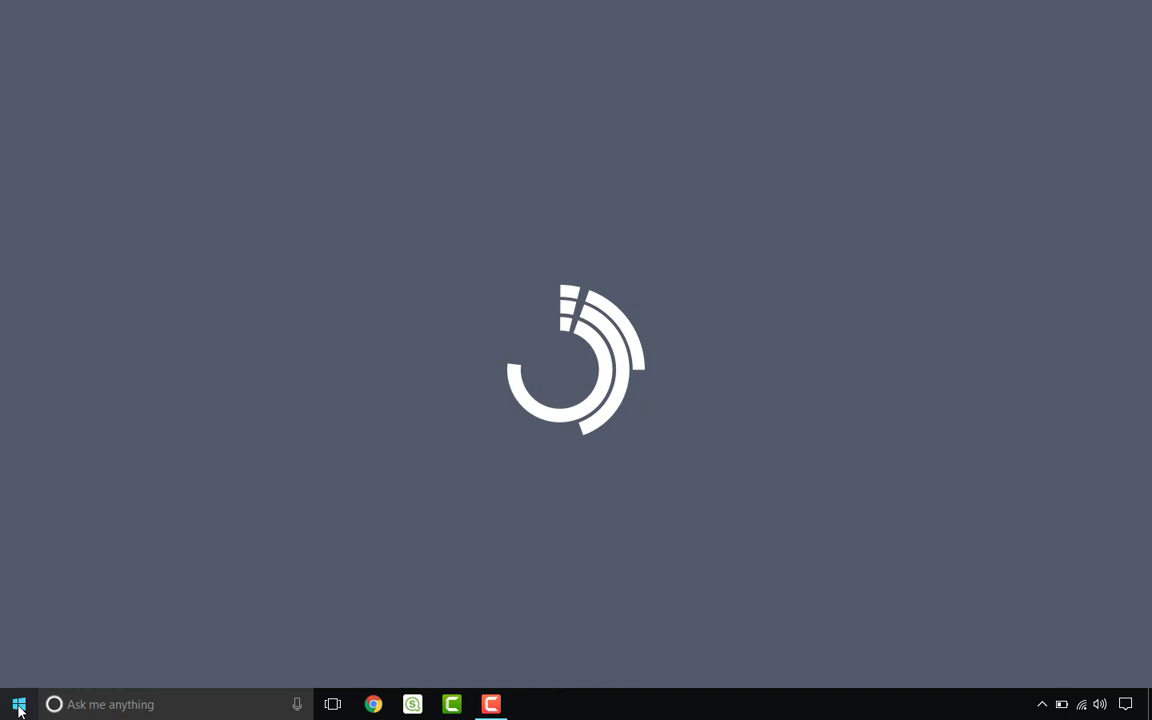
Step: Search for Visual Studio Code with 'vi' and place its pinned icon beside Qlik Sense
click(19, 710)
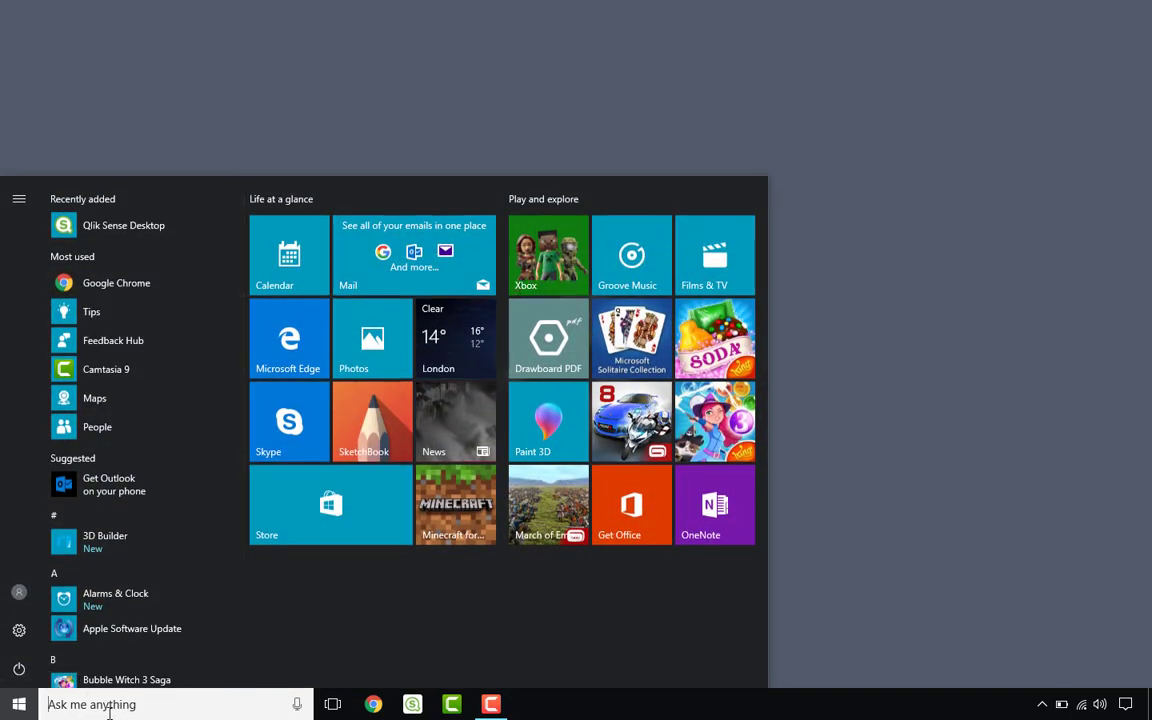
text(vi)
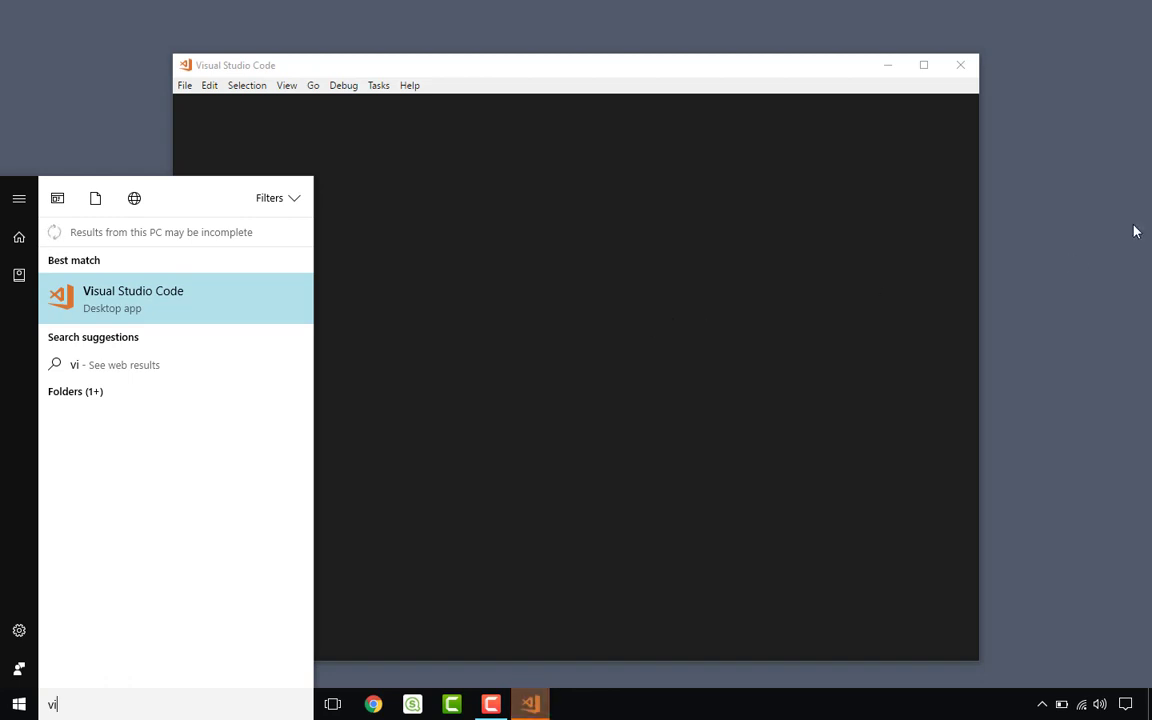
key(Escape)
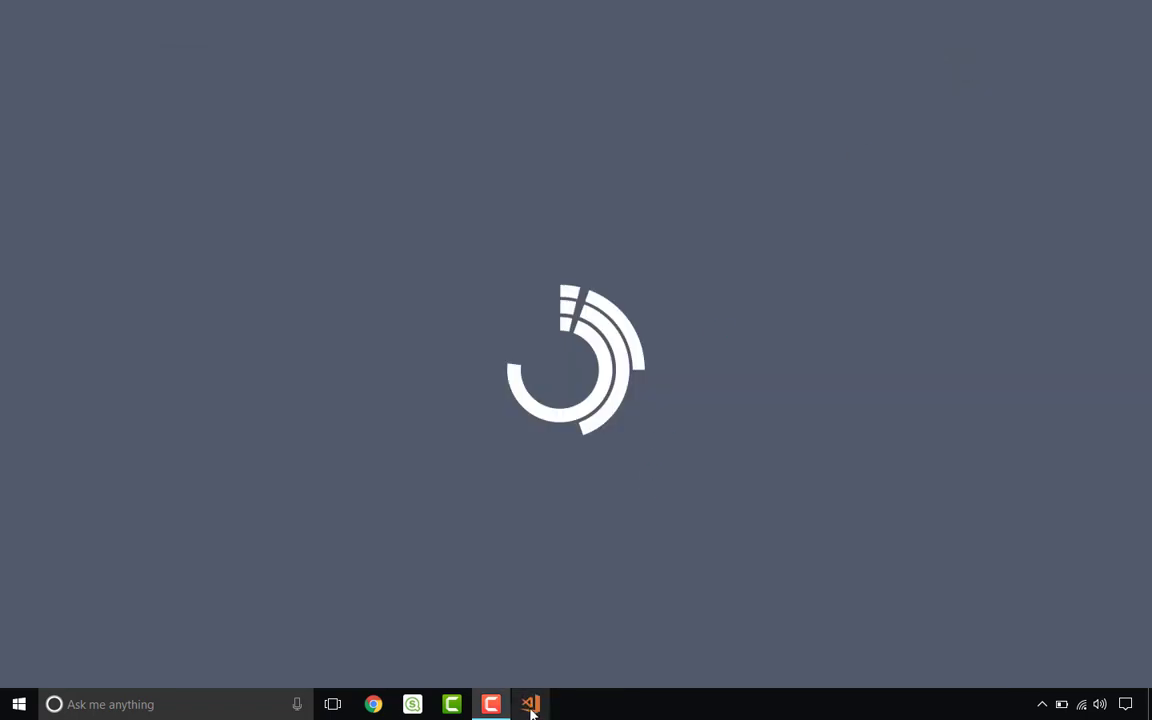
drag(530, 706, 440, 635)
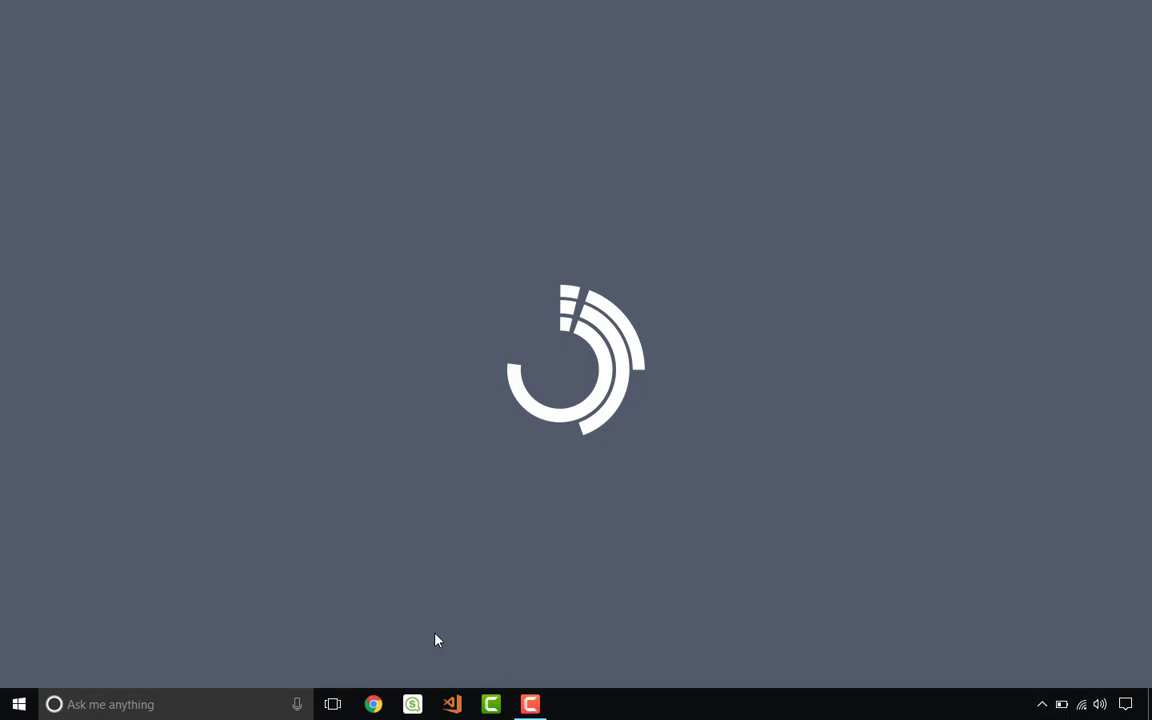
mouse_move(530, 704)
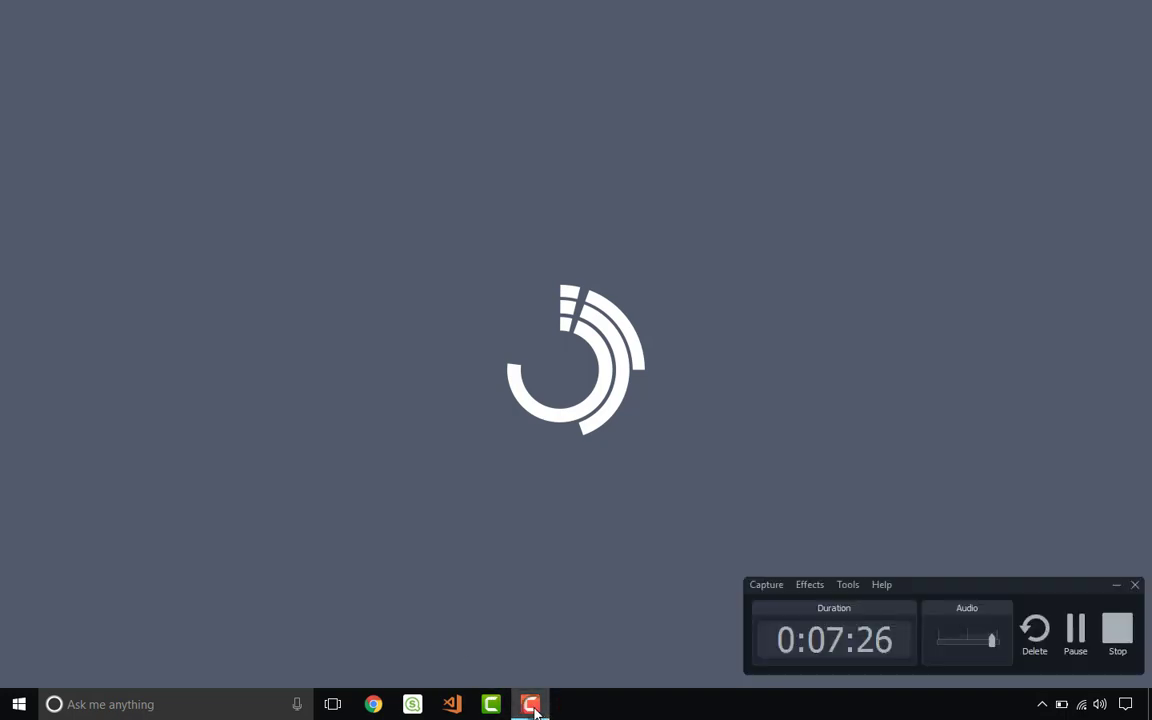